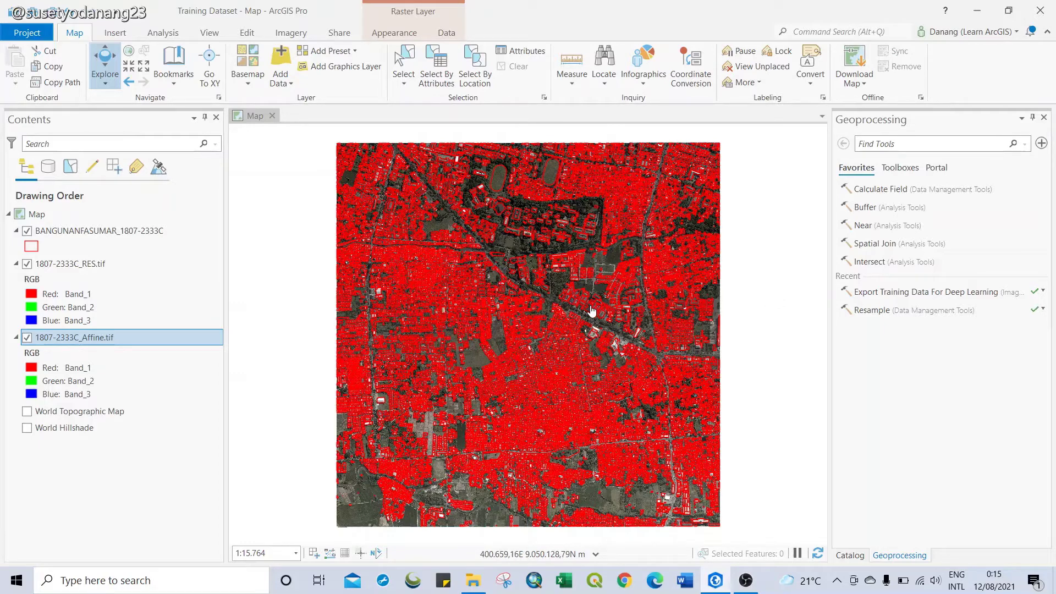
# Step: Examine the building footprint outlines over the imagery, from the residential blocks up to the river
pyautogui.scroll(3, 477, 279)
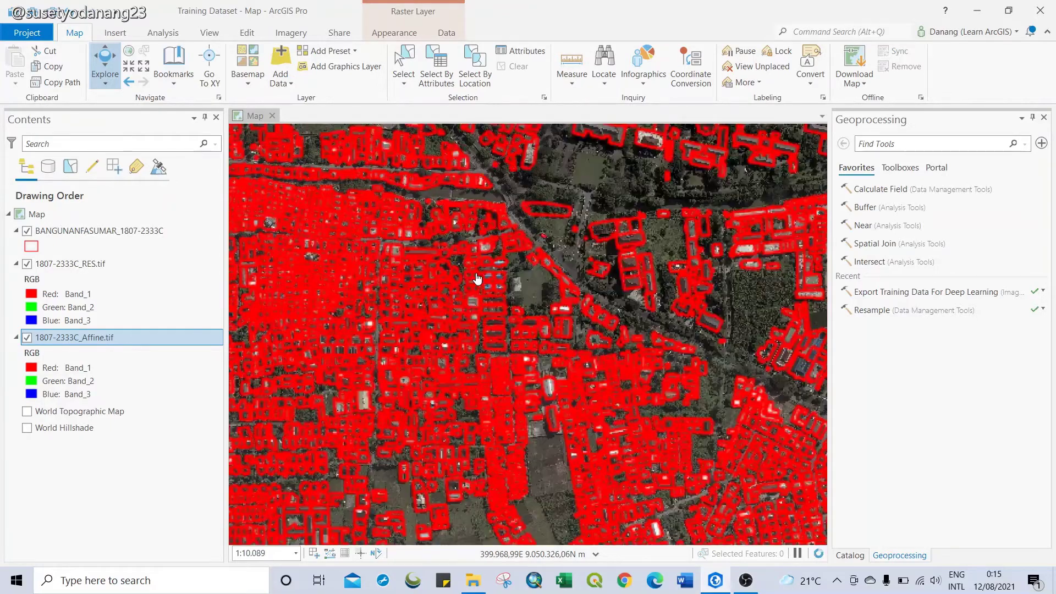
pyautogui.scroll(6, 476, 278)
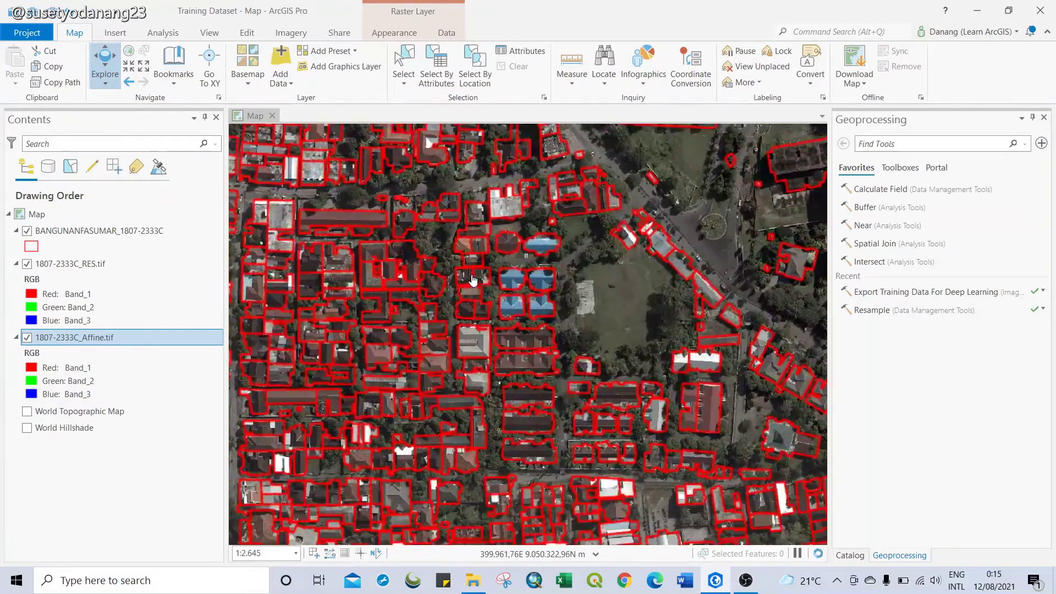
pyautogui.scroll(2, 473, 279)
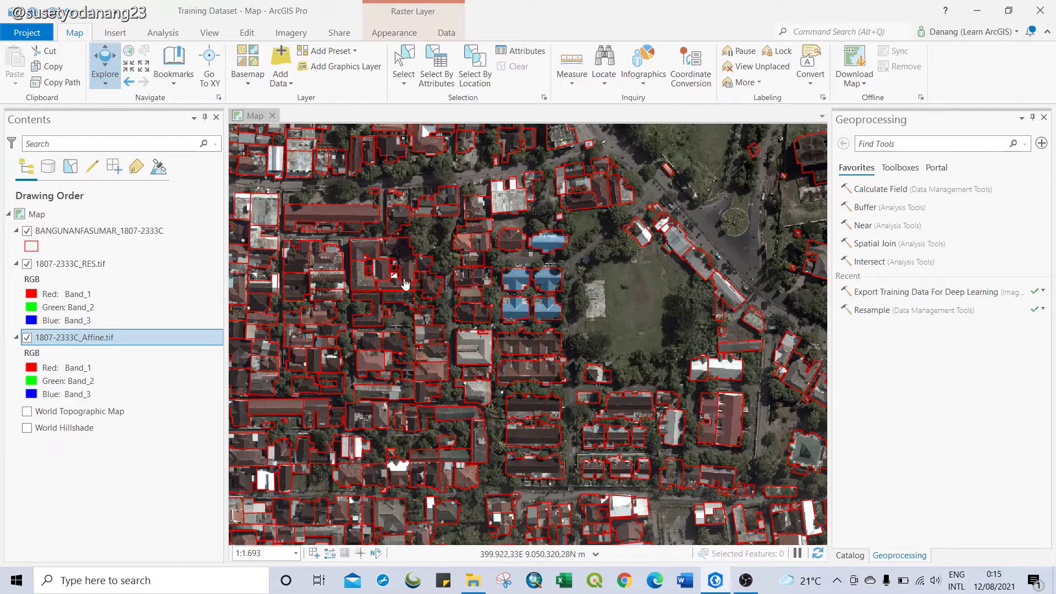
pyautogui.scroll(2, 321, 233)
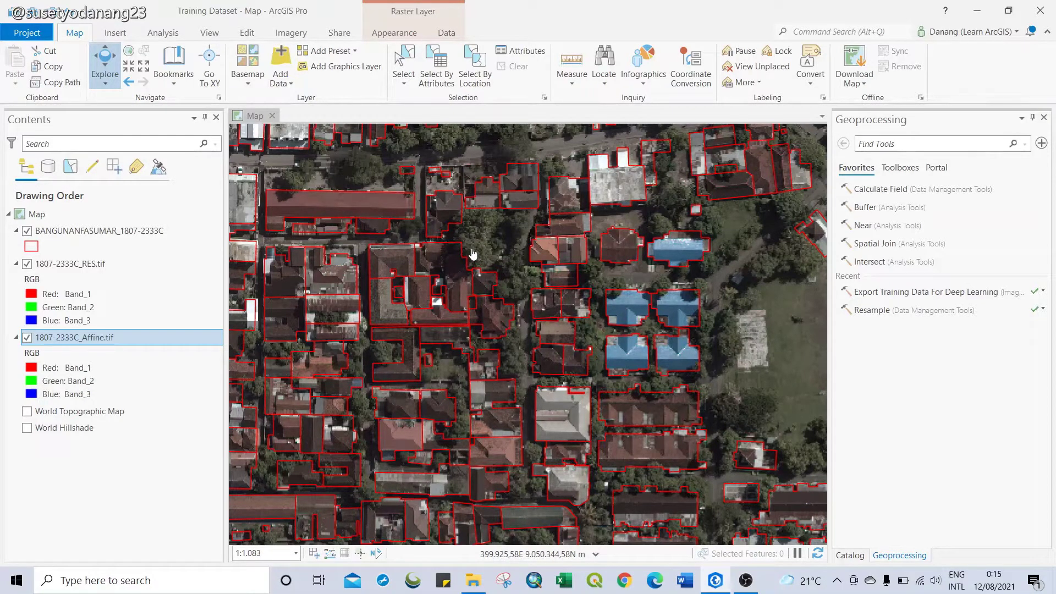
pyautogui.moveTo(488, 247); pyautogui.dragTo(536, 419)
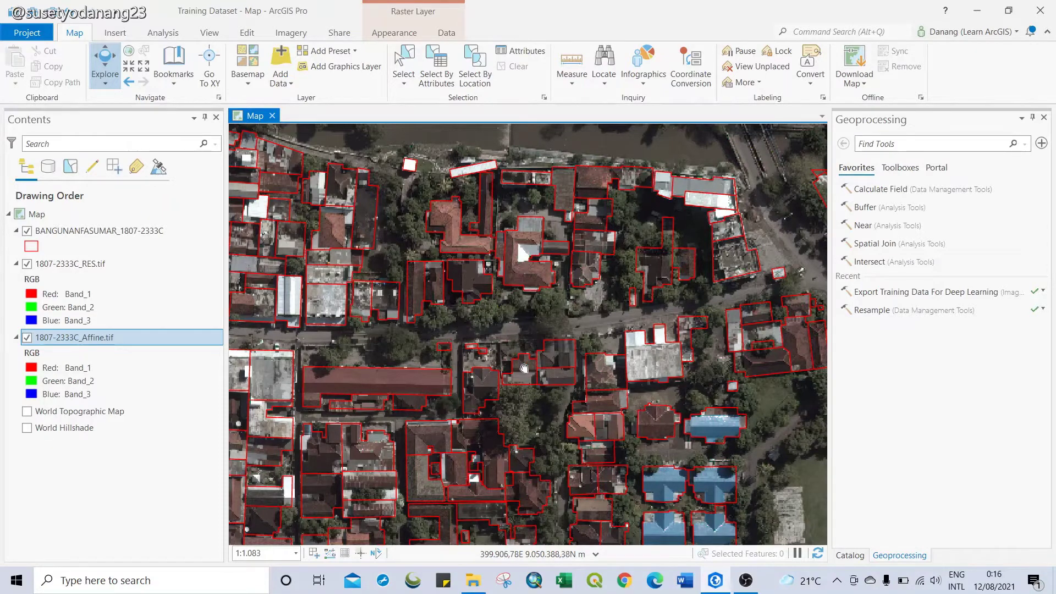
pyautogui.moveTo(461, 324); pyautogui.dragTo(543, 391)
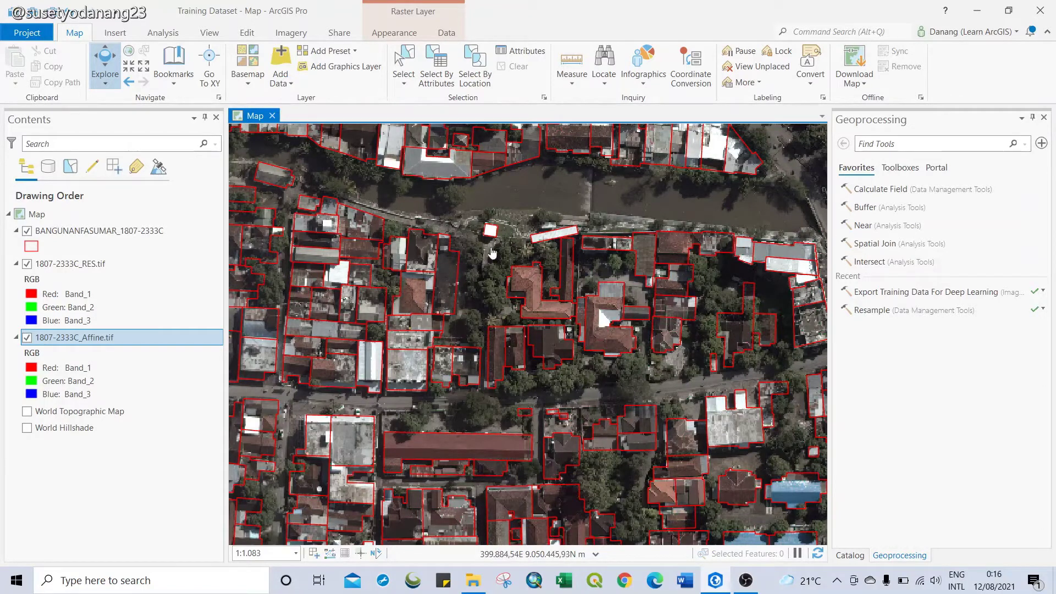
pyautogui.moveTo(494, 270); pyautogui.dragTo(502, 354)
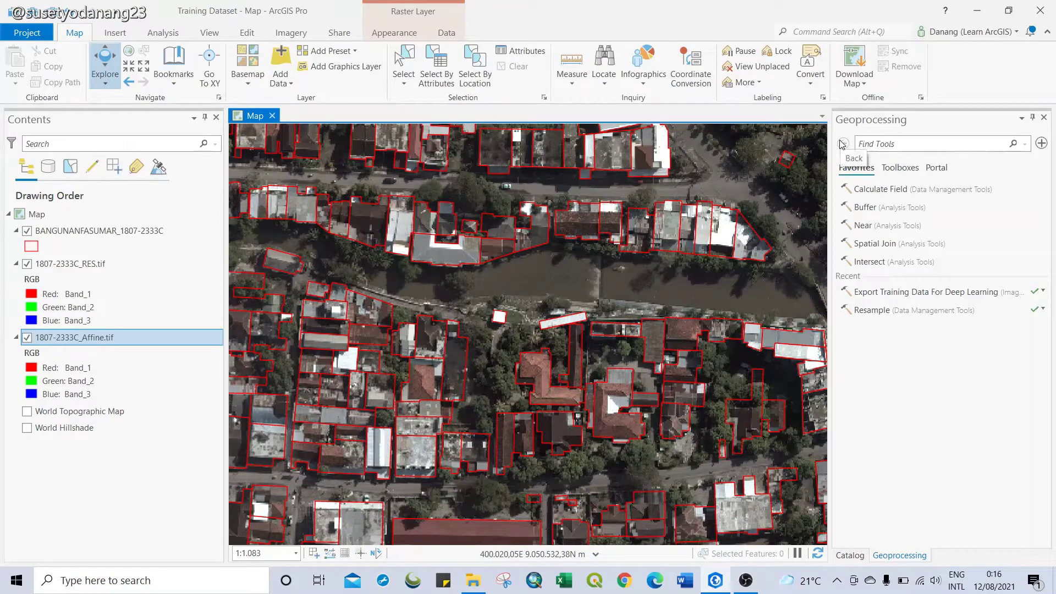
# Step: Open the Export Training Data For Deep Learning tool and set 1807-2333C_RES.tif as the input raster
pyautogui.click(878, 145)
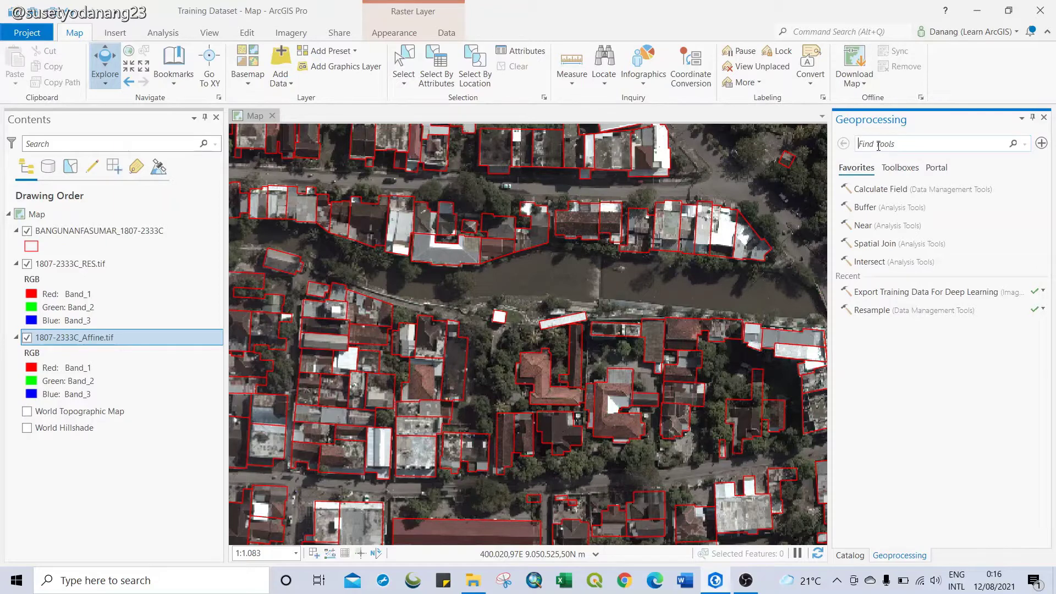
pyautogui.write('expor')
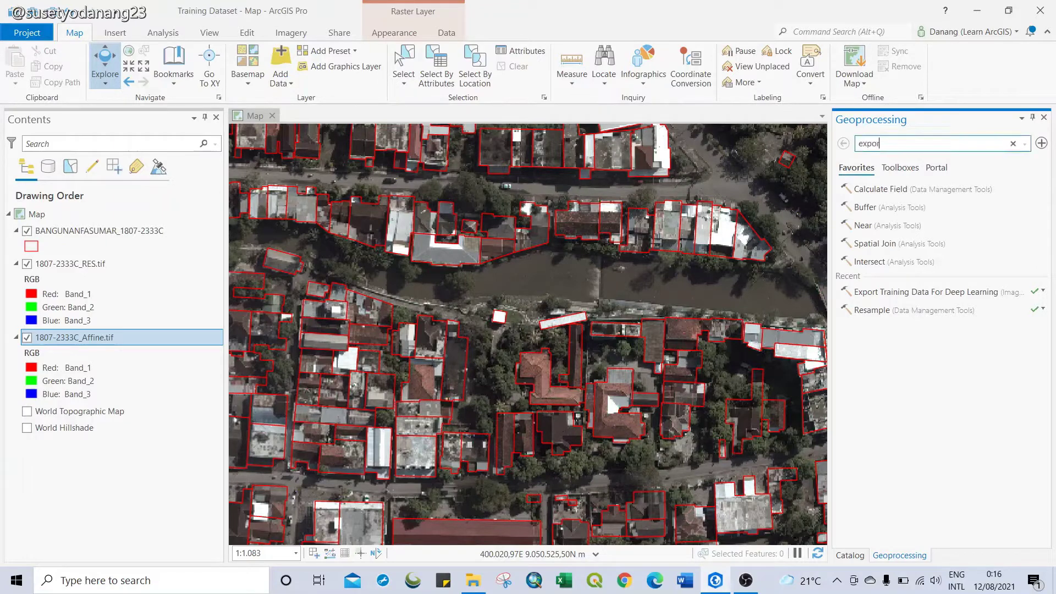
pyautogui.write('t train')
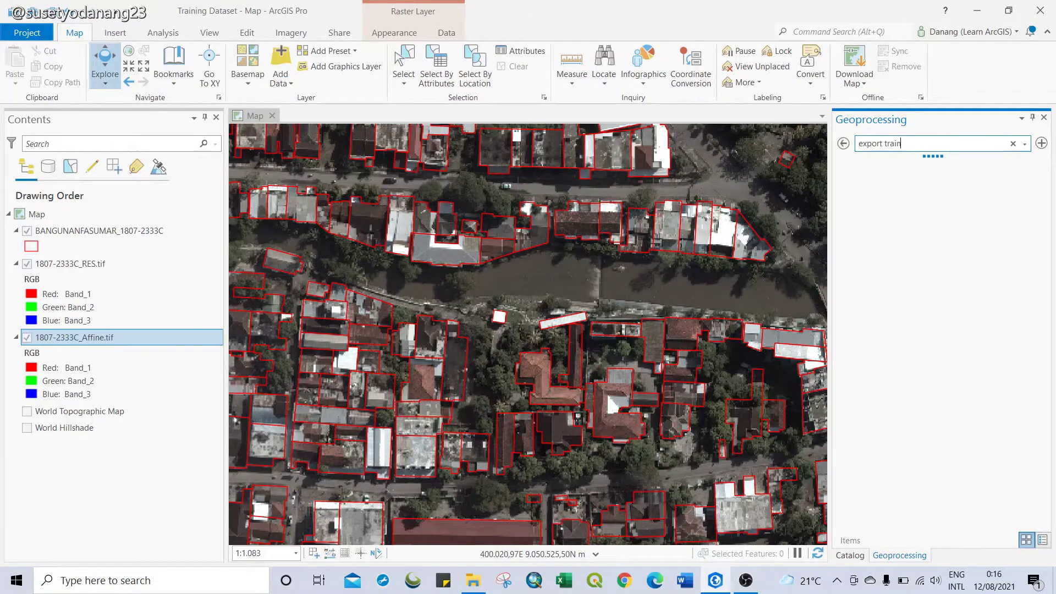
pyautogui.write('ing')
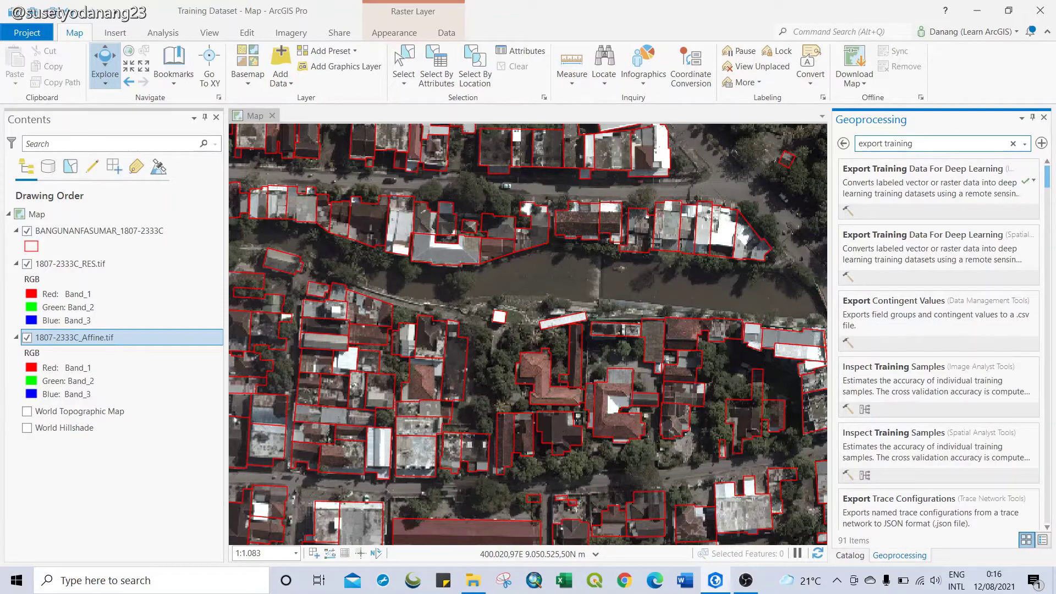
pyautogui.click(930, 188)
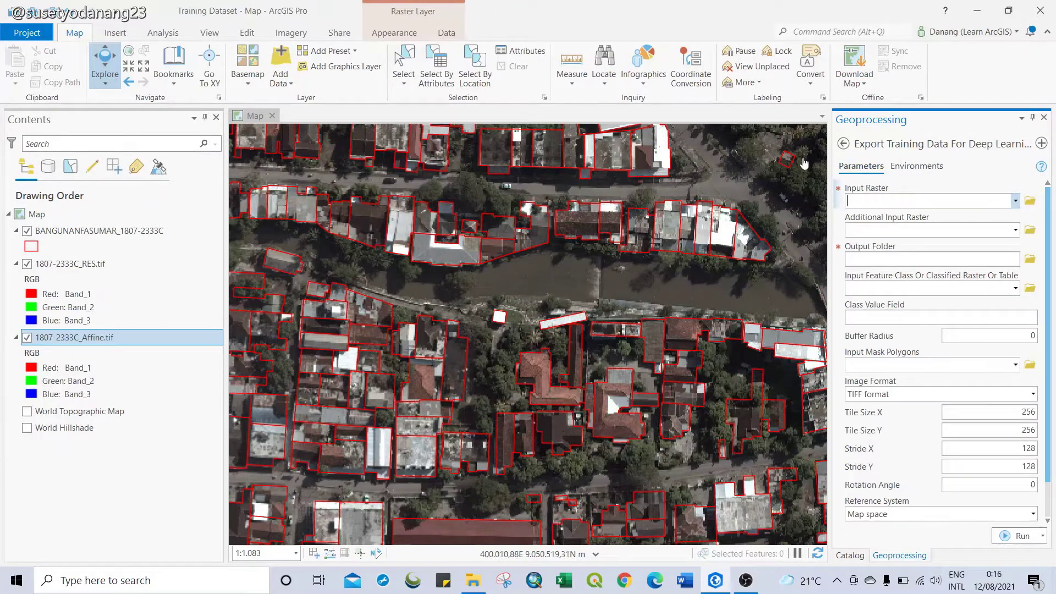
pyautogui.click(1016, 201)
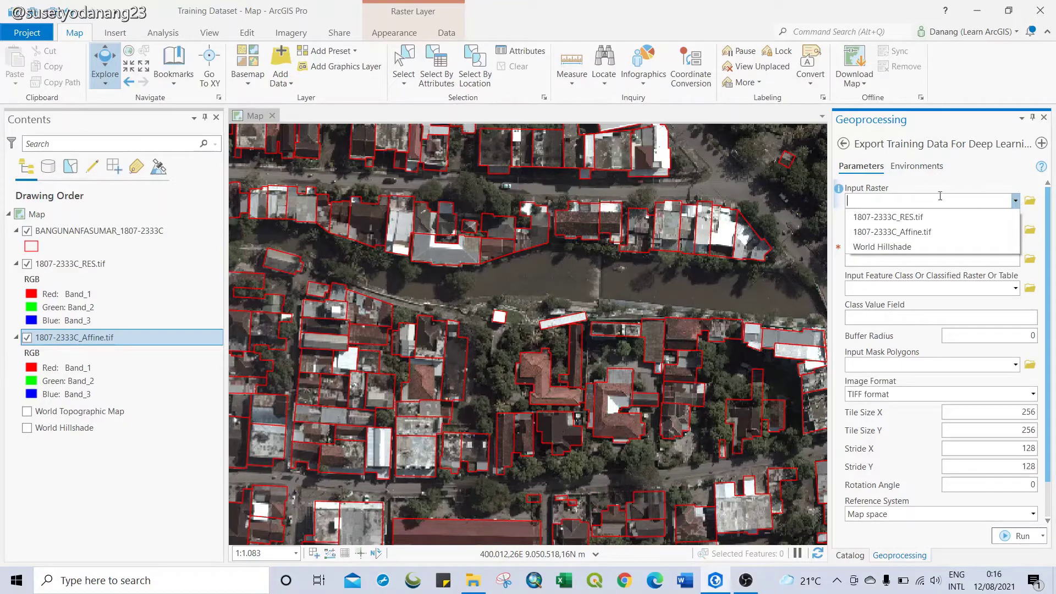
pyautogui.click(881, 217)
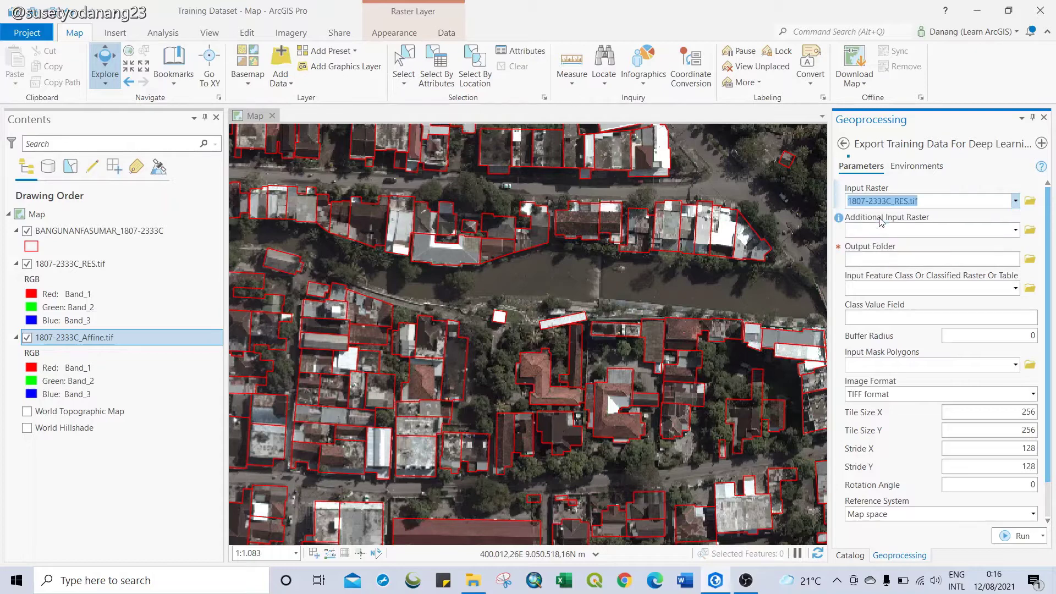
# Step: Browse for the output folder location and create a folder named Training Data on the D: drive
pyautogui.click(1031, 260)
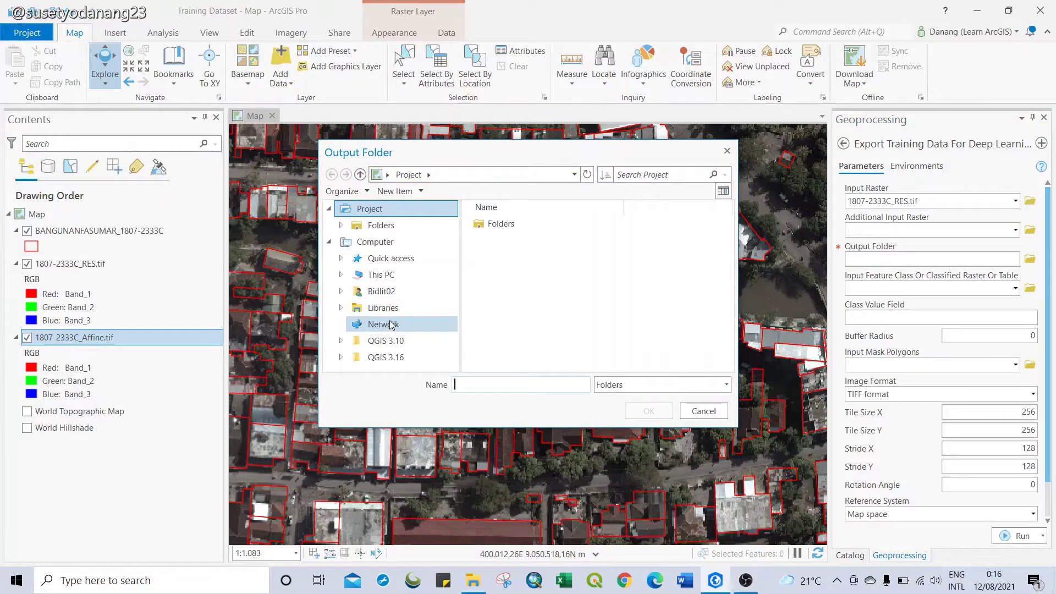
pyautogui.click(389, 277)
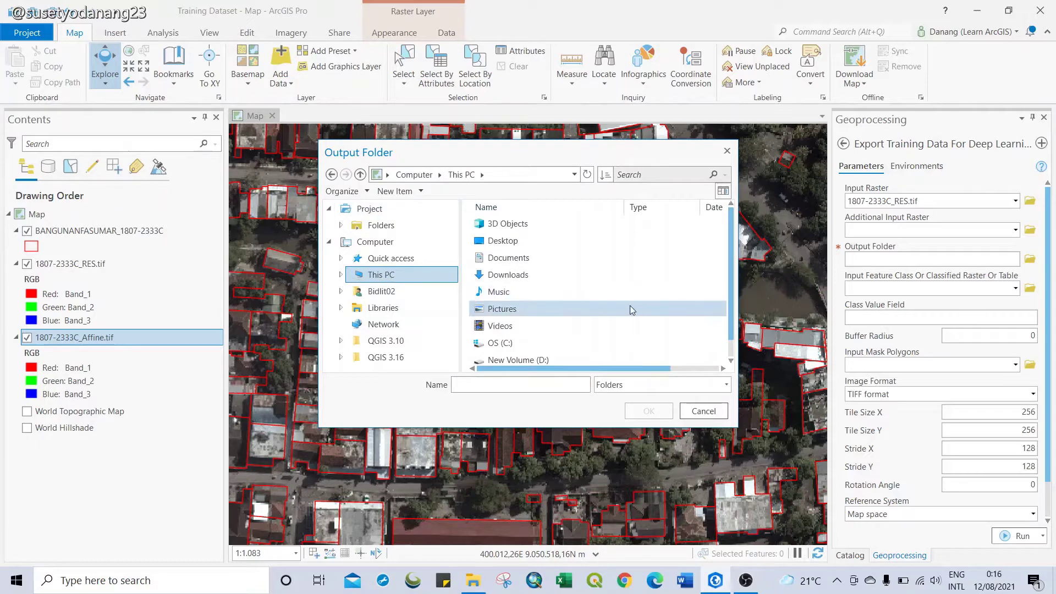
pyautogui.scroll(-1, 629, 305)
pyautogui.doubleClick(609, 343)
pyautogui.scroll(-3, 609, 345)
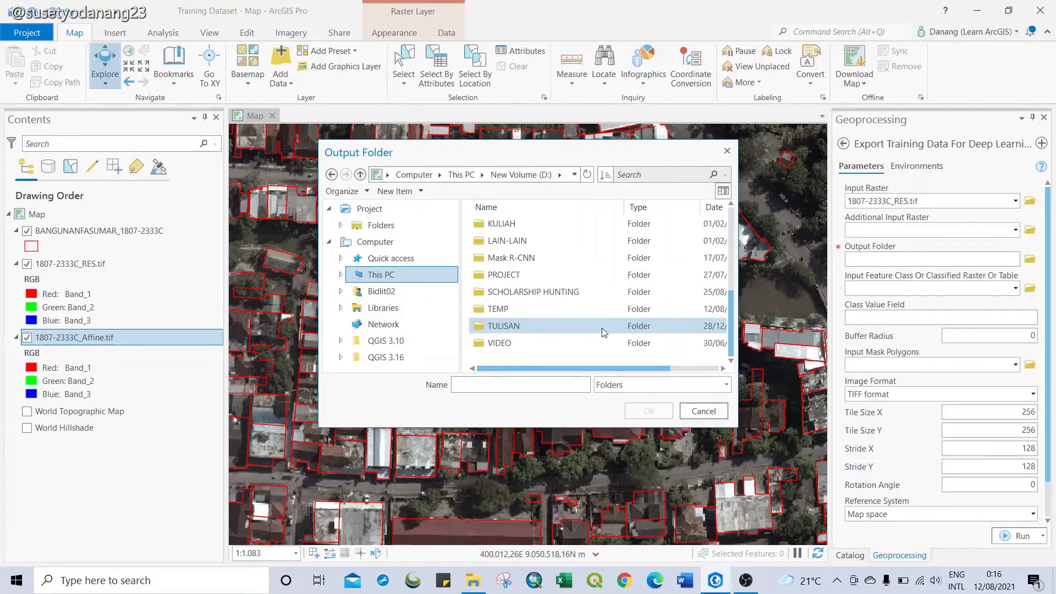
pyautogui.rightClick(524, 357)
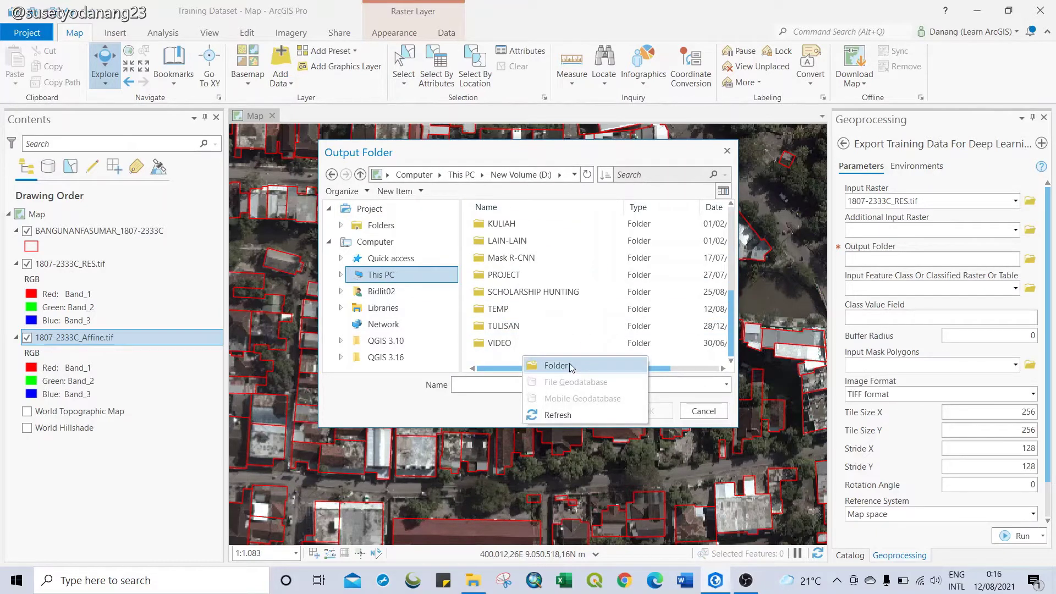
pyautogui.click(570, 367)
pyautogui.write('Training Data')
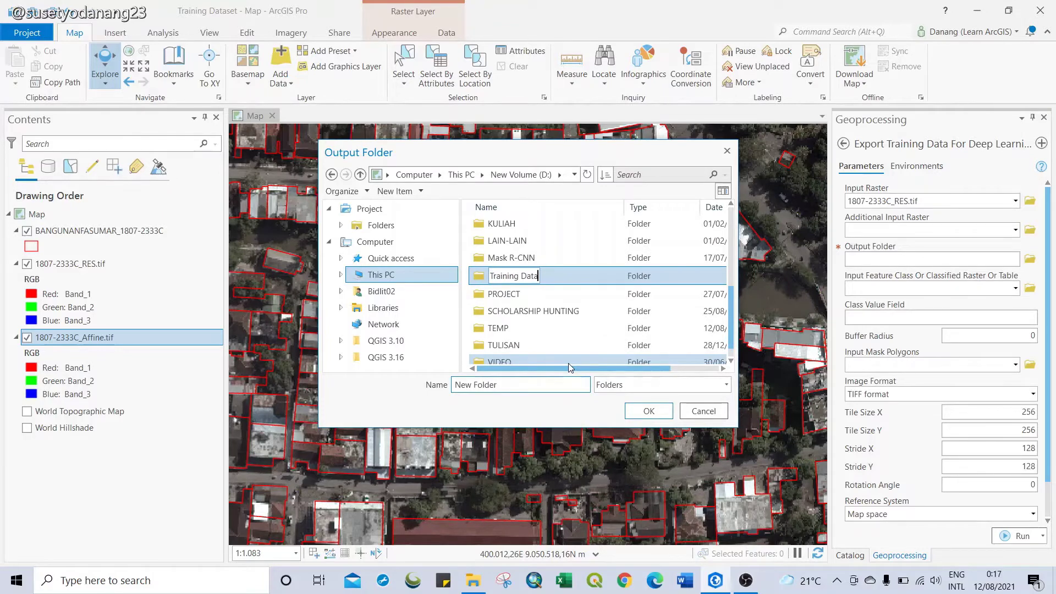
pyautogui.press('Return')
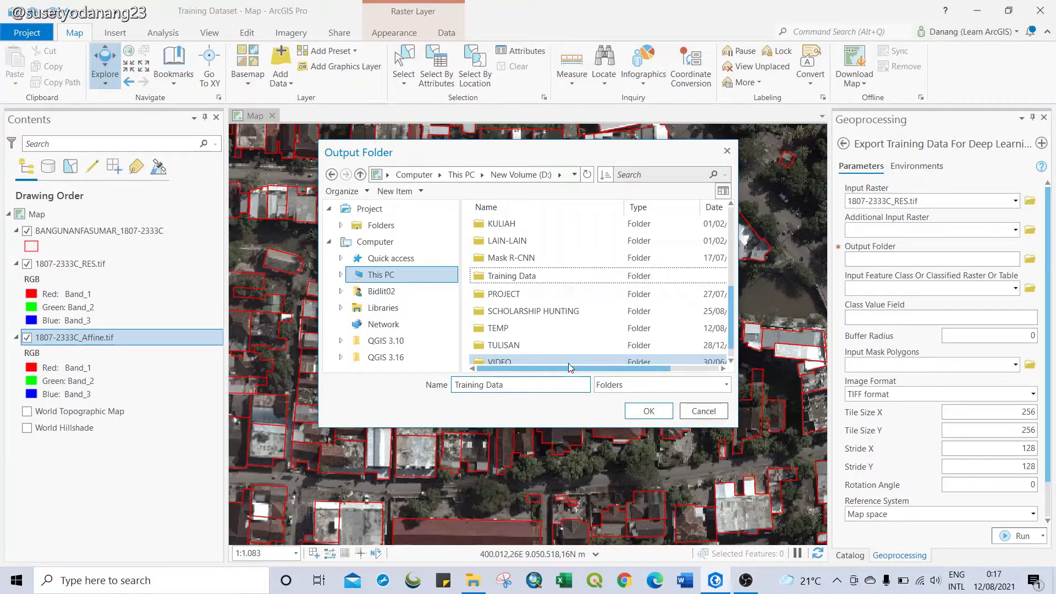
# Step: Create a subfolder named FU inside Training Data and choose it as the tool's output folder
pyautogui.doubleClick(507, 277)
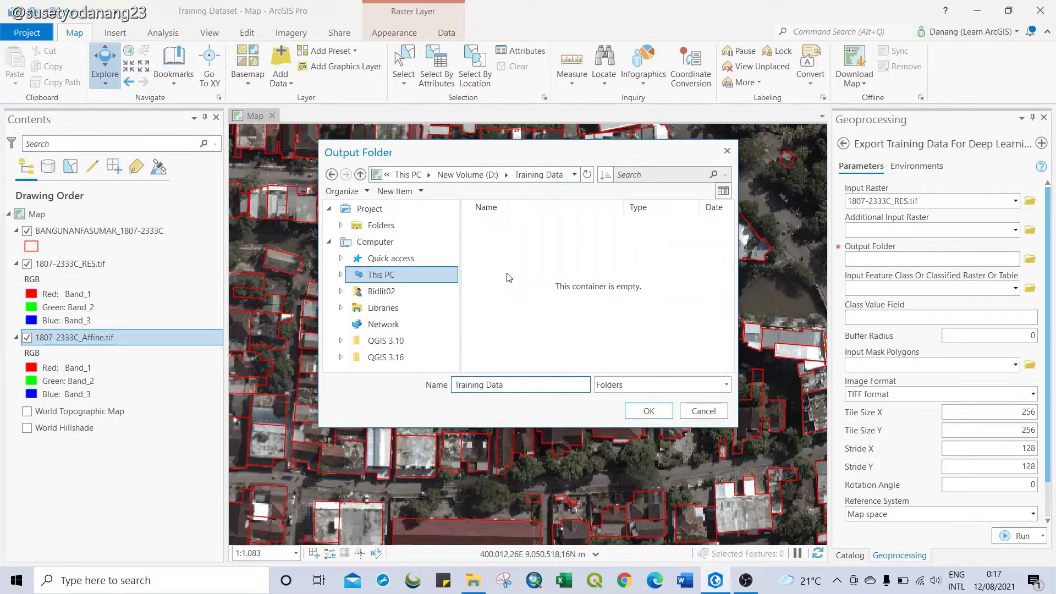
pyautogui.rightClick(504, 258)
pyautogui.click(517, 257)
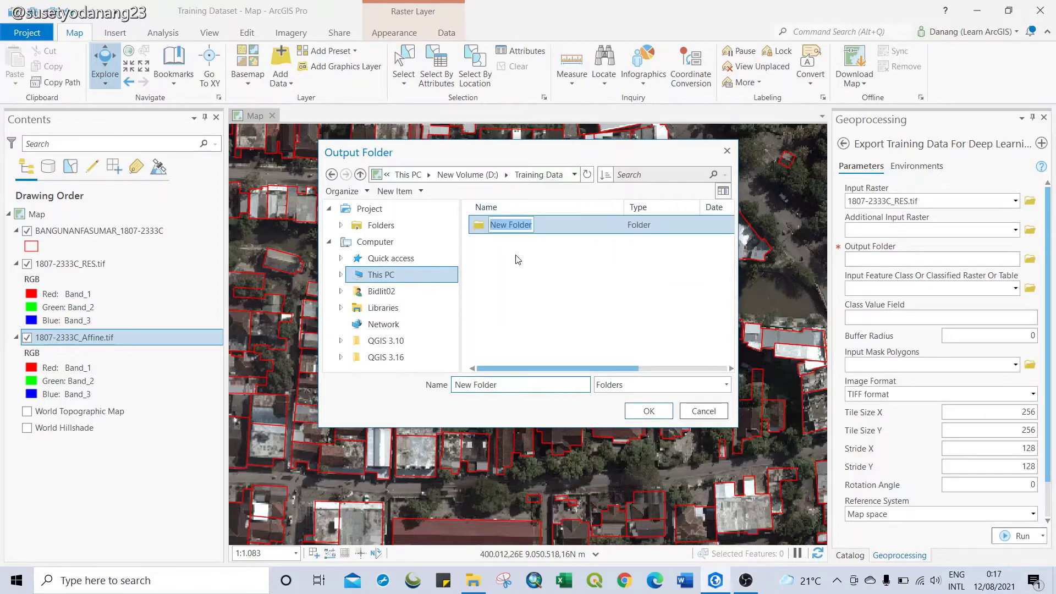
pyautogui.write('FU')
pyautogui.click(520, 295)
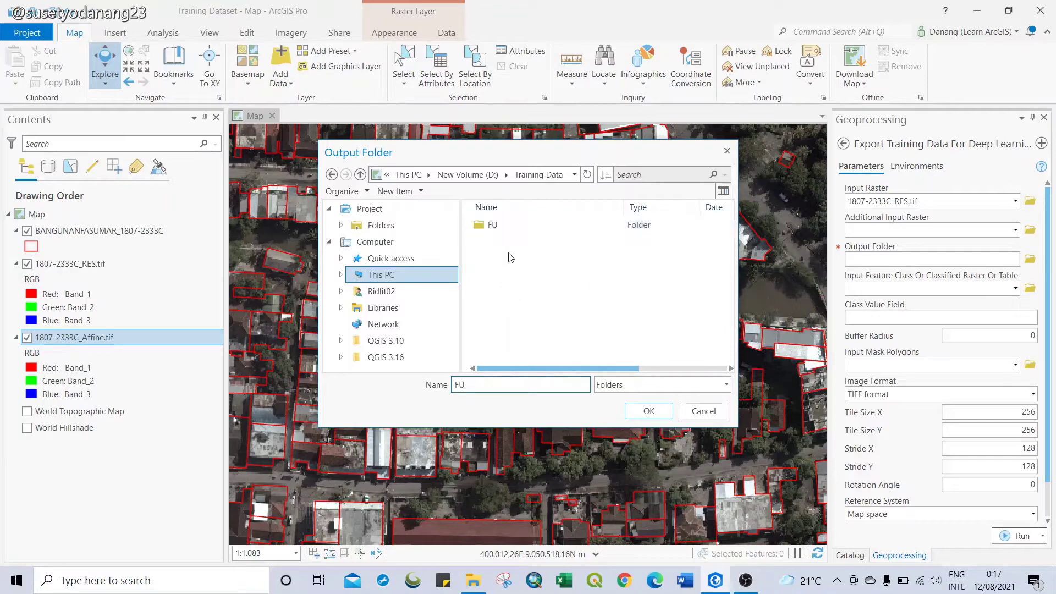
pyautogui.click(493, 225)
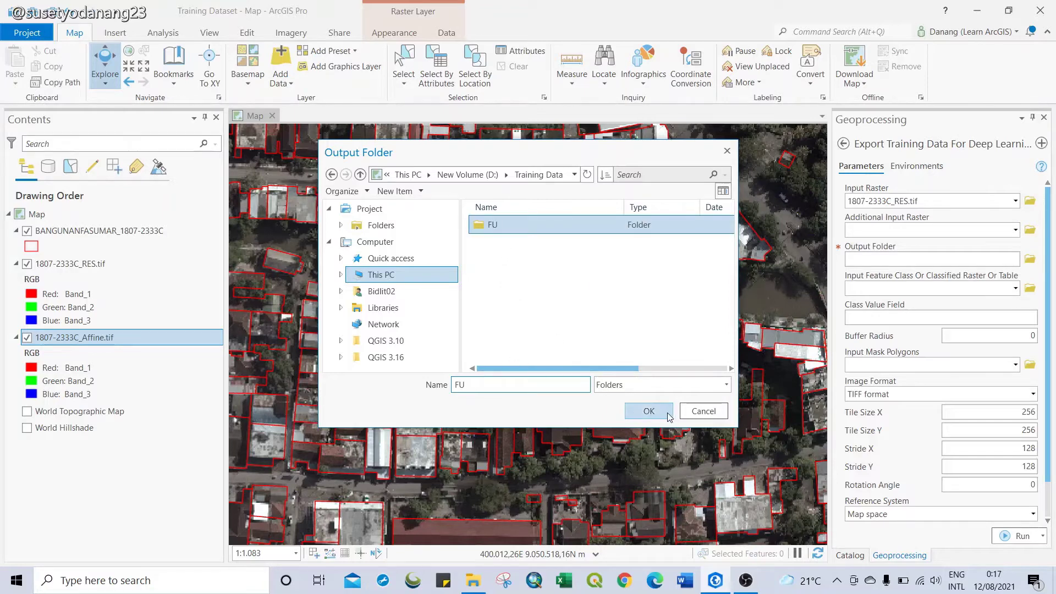
pyautogui.click(632, 411)
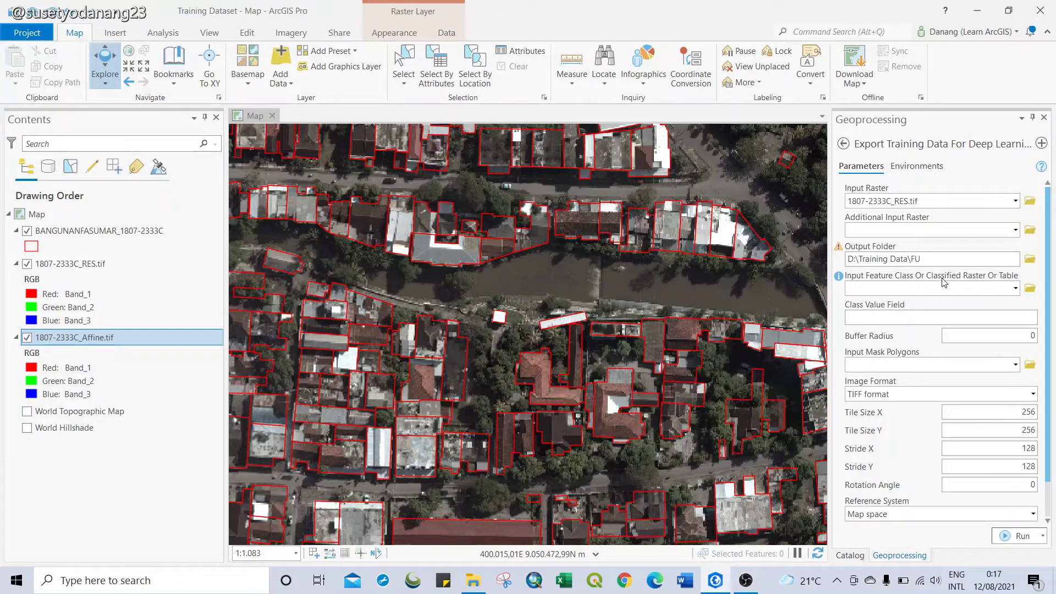
# Step: Set BANGUNANFASUMAR_1807-2333C as the input feature class for the training data export
pyautogui.click(1015, 289)
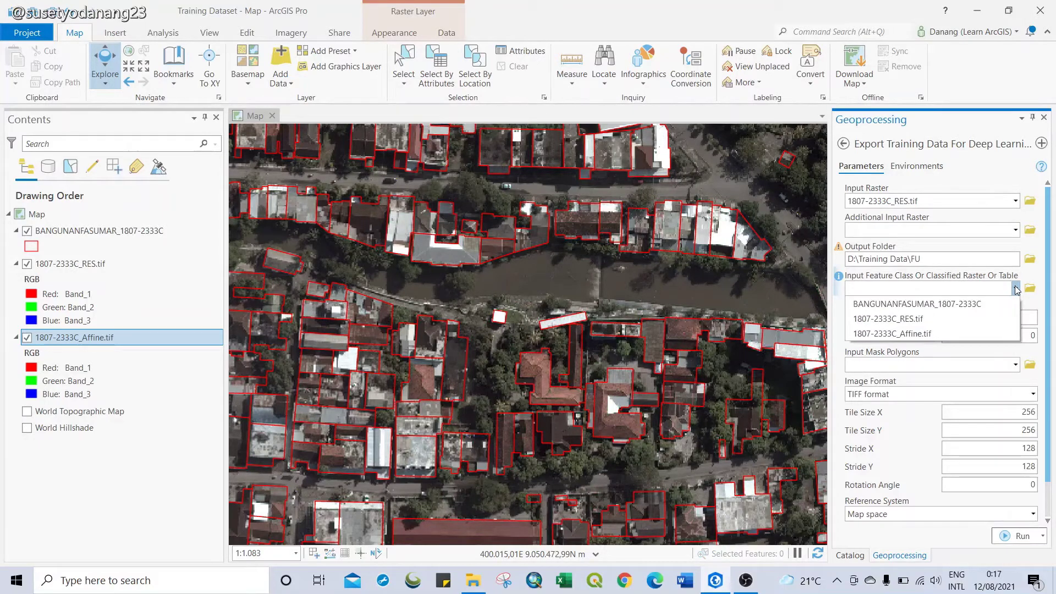
pyautogui.click(947, 309)
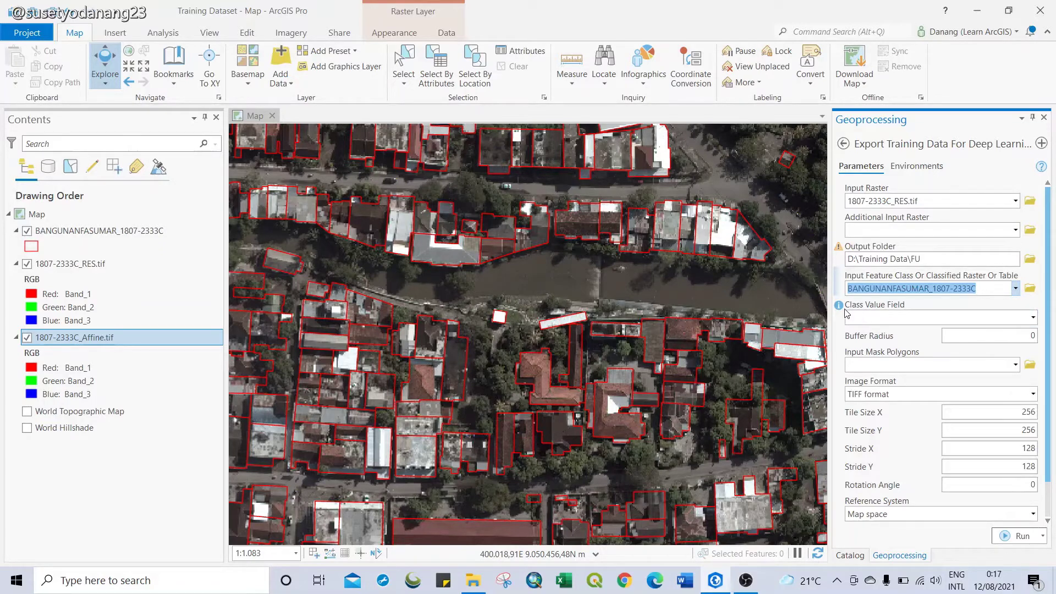
# Step: Examine the Class field and its values in the BANGUNANFASUMAR_1807-2333C attribute table, and close the table
pyautogui.click(71, 229)
pyautogui.rightClick(71, 231)
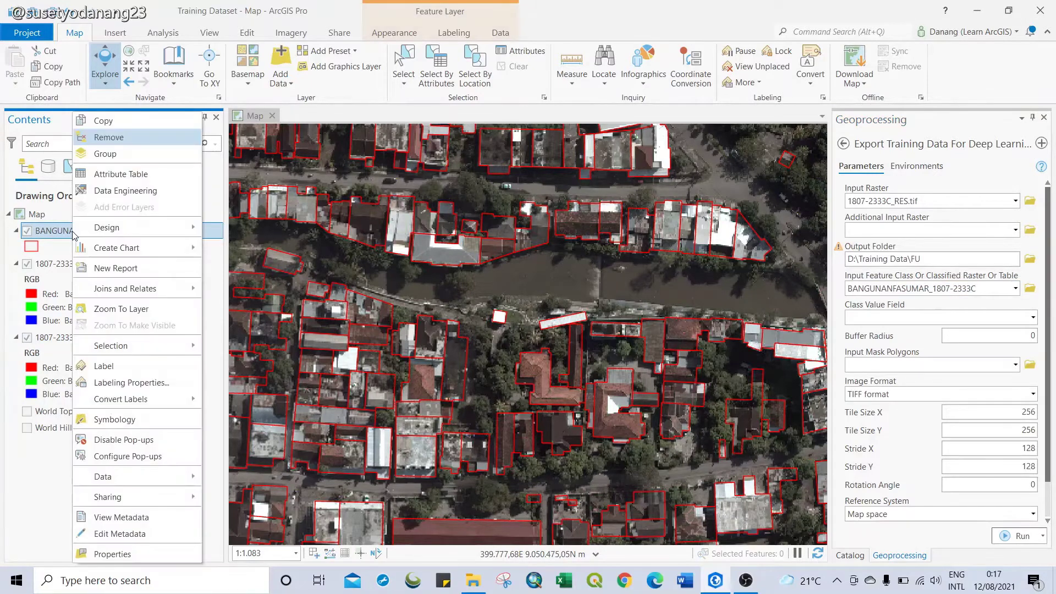
pyautogui.click(123, 175)
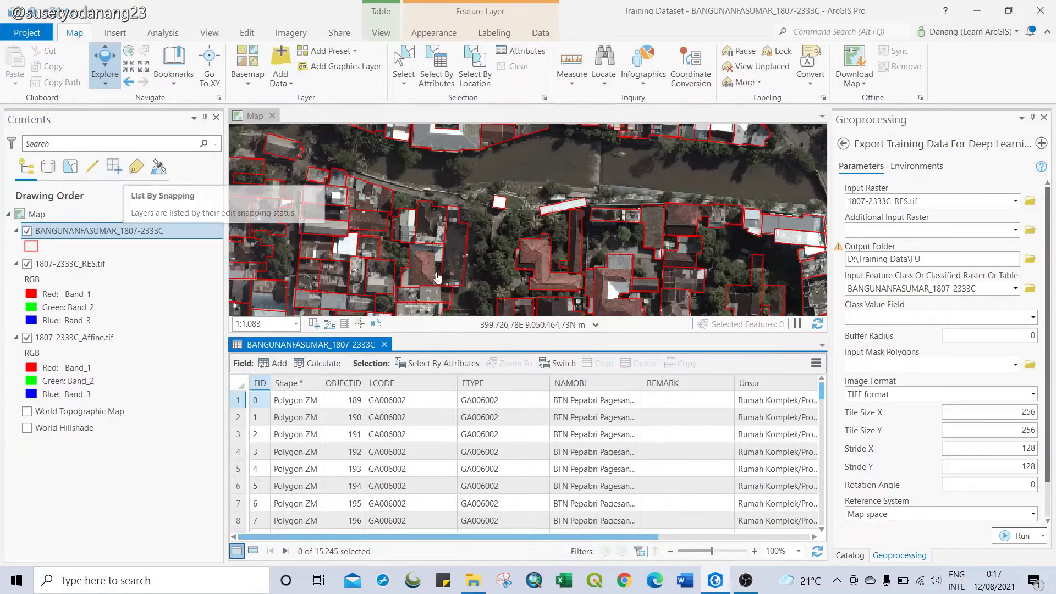
pyautogui.hscroll(5, 549, 503)
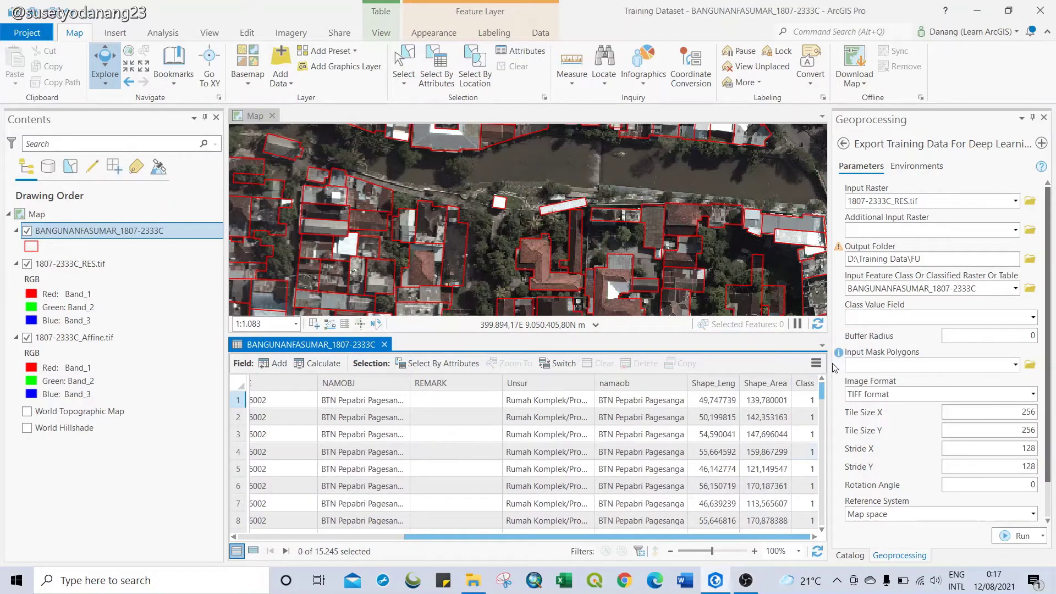
pyautogui.moveTo(810, 422)
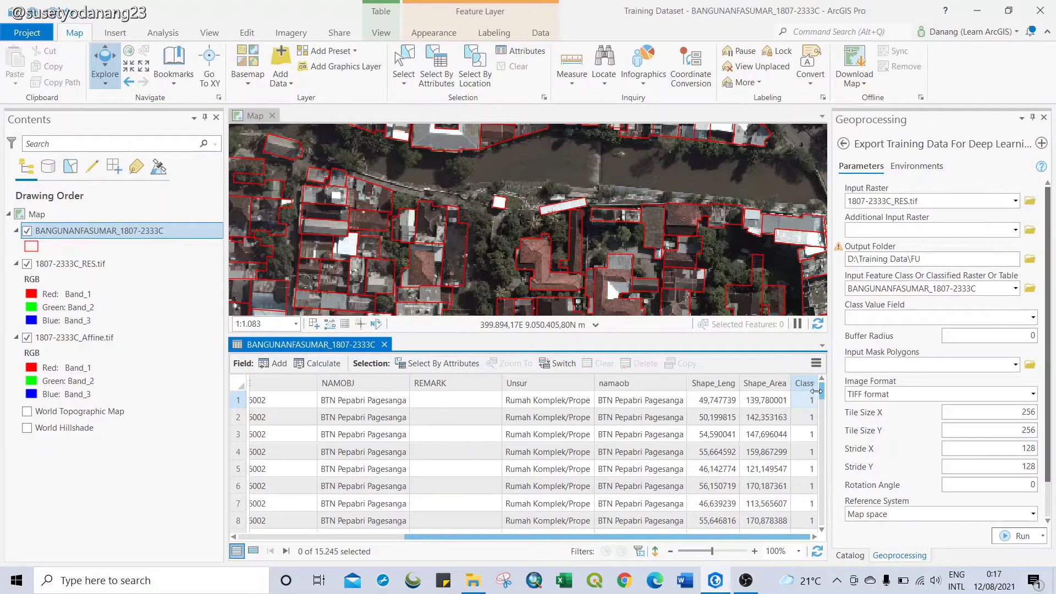
pyautogui.moveTo(811, 388)
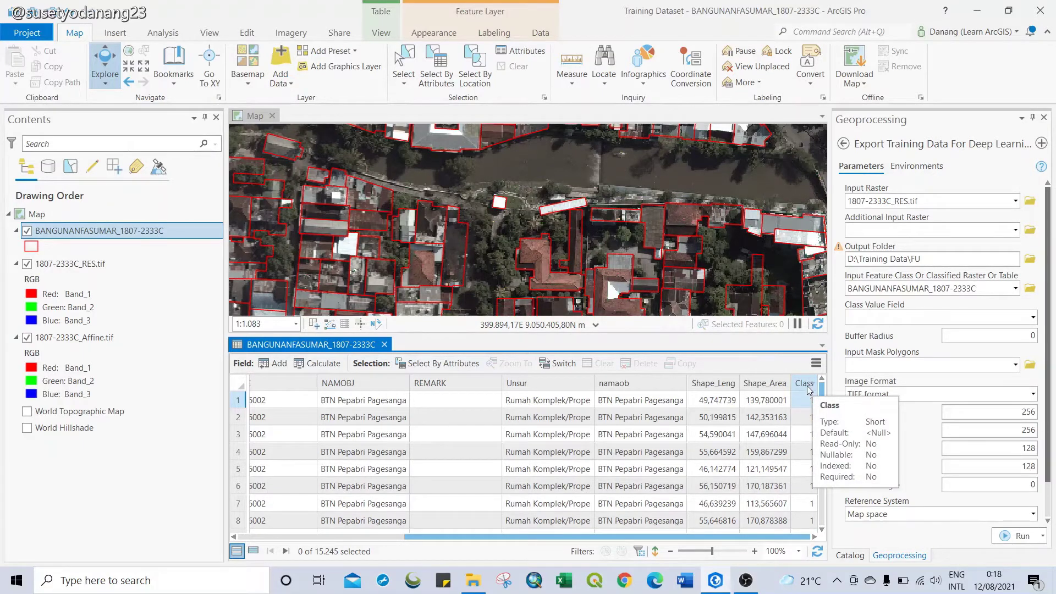
pyautogui.doubleClick(805, 387)
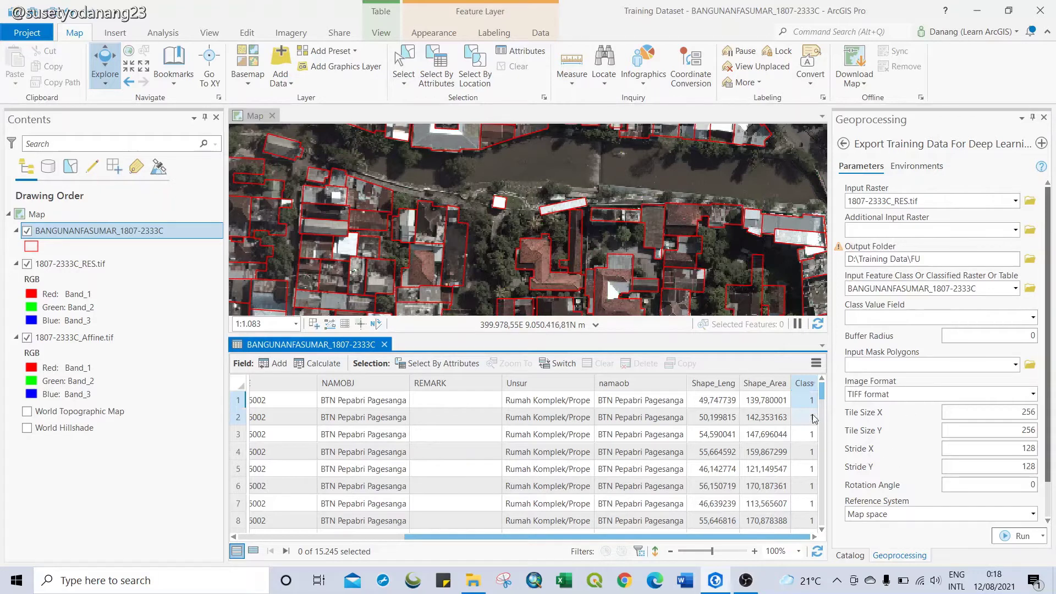
pyautogui.click(799, 401)
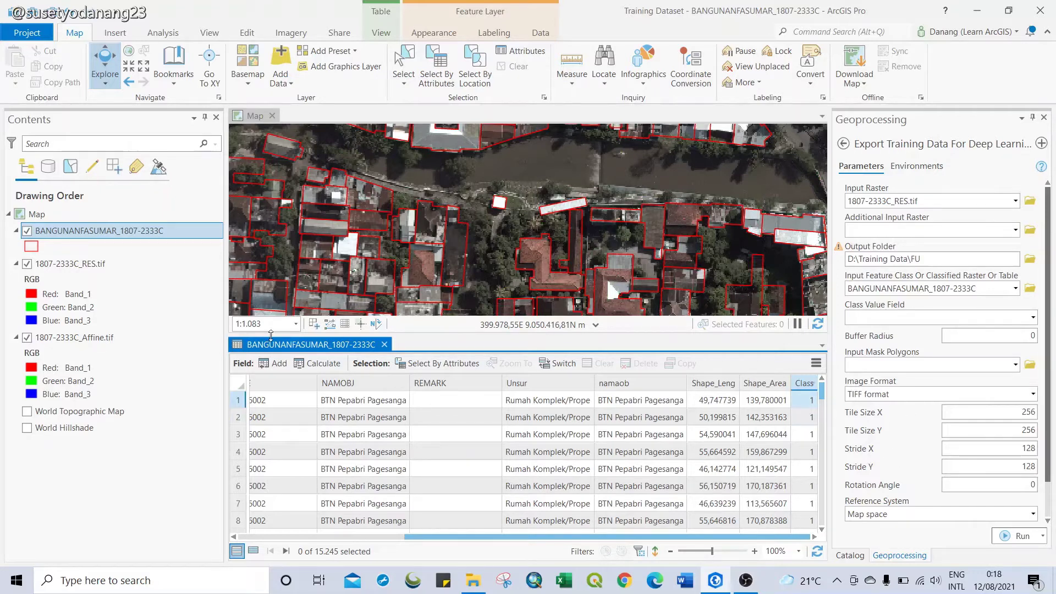
pyautogui.click(384, 344)
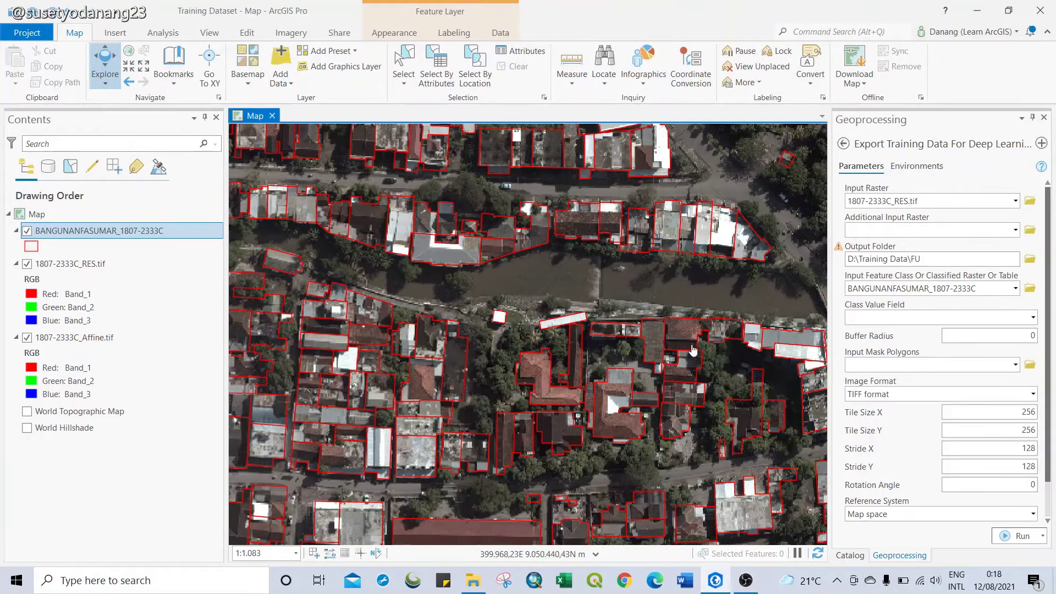
# Step: Run the training data export with Class as the class value field and RCNN Masks as the metadata format
pyautogui.click(1033, 318)
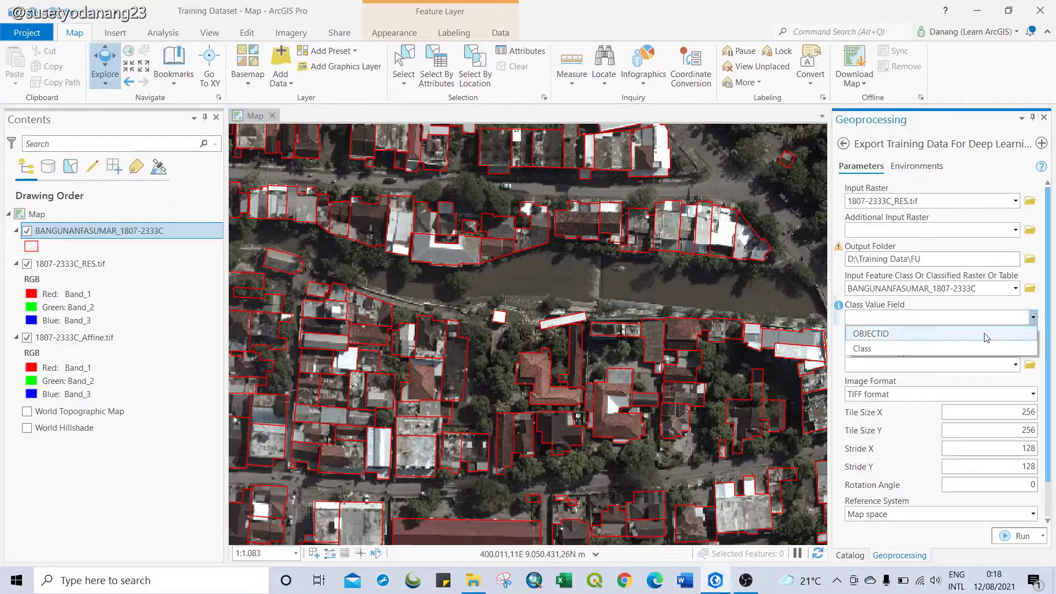
pyautogui.click(870, 349)
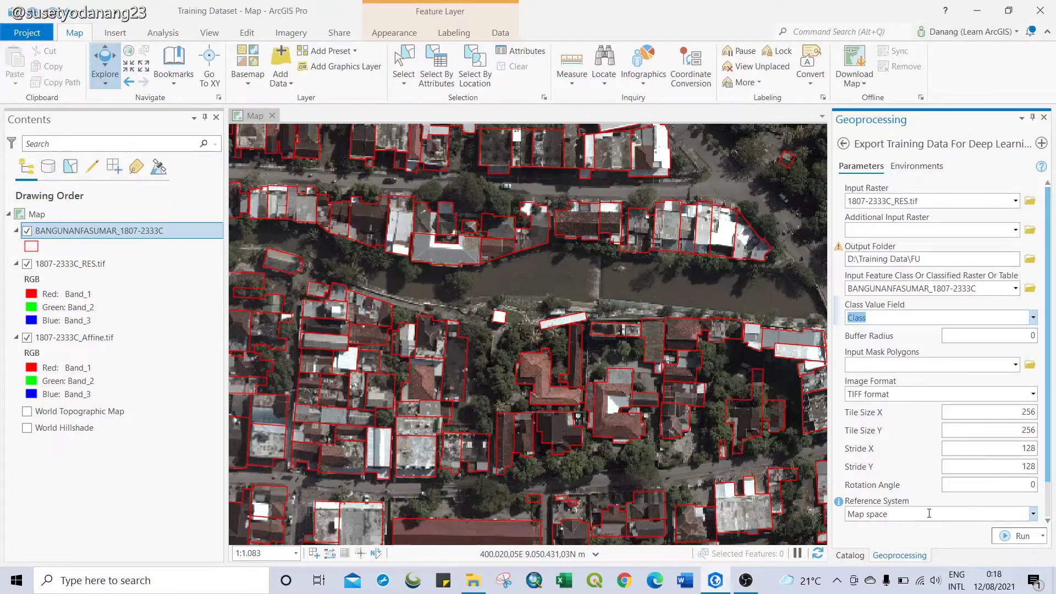
pyautogui.scroll(-3, 1050, 442)
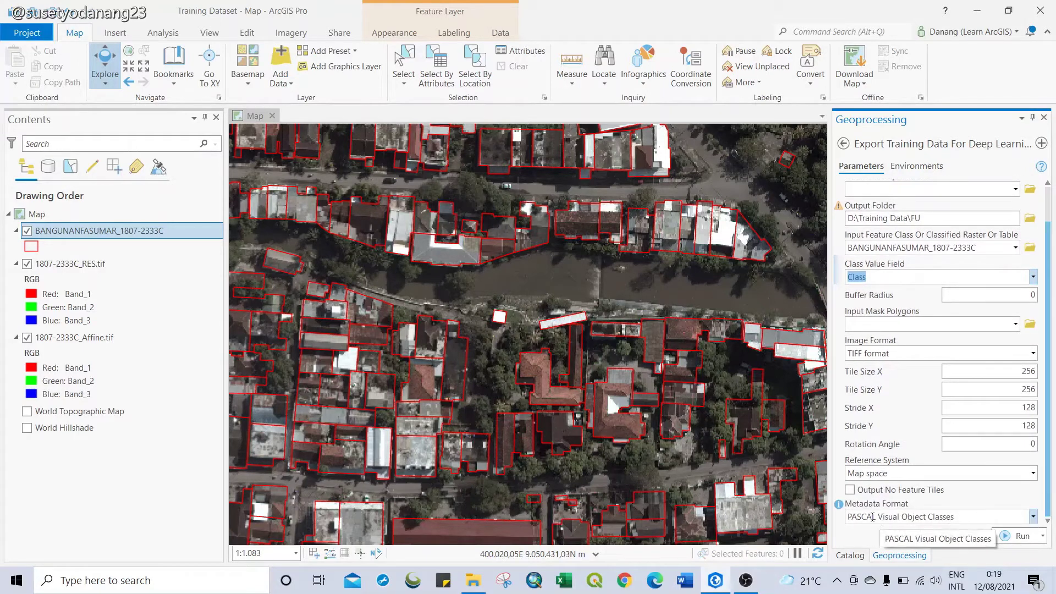
pyautogui.click(1032, 516)
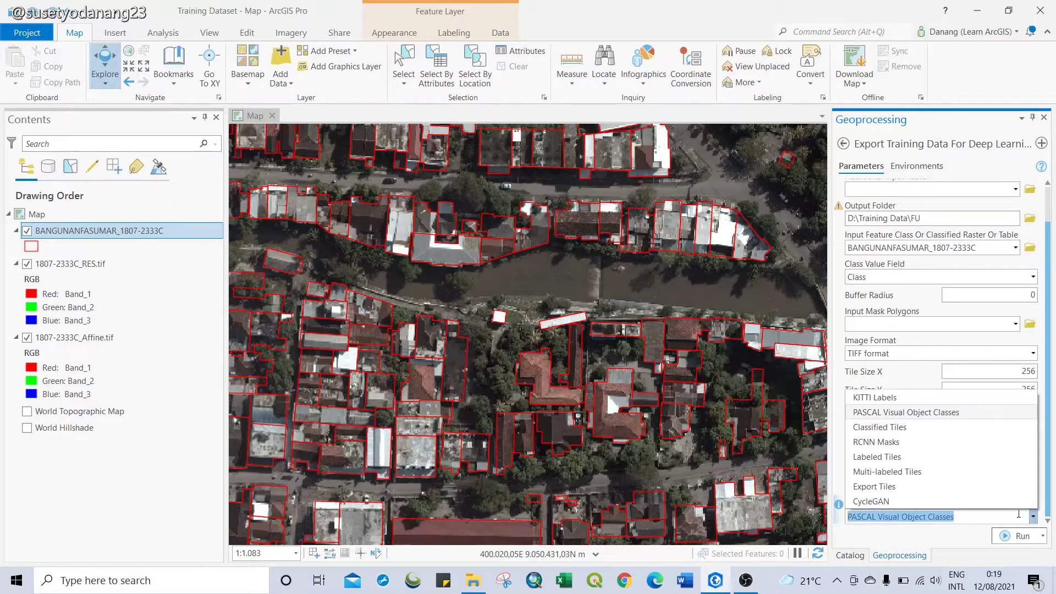
pyautogui.click(873, 443)
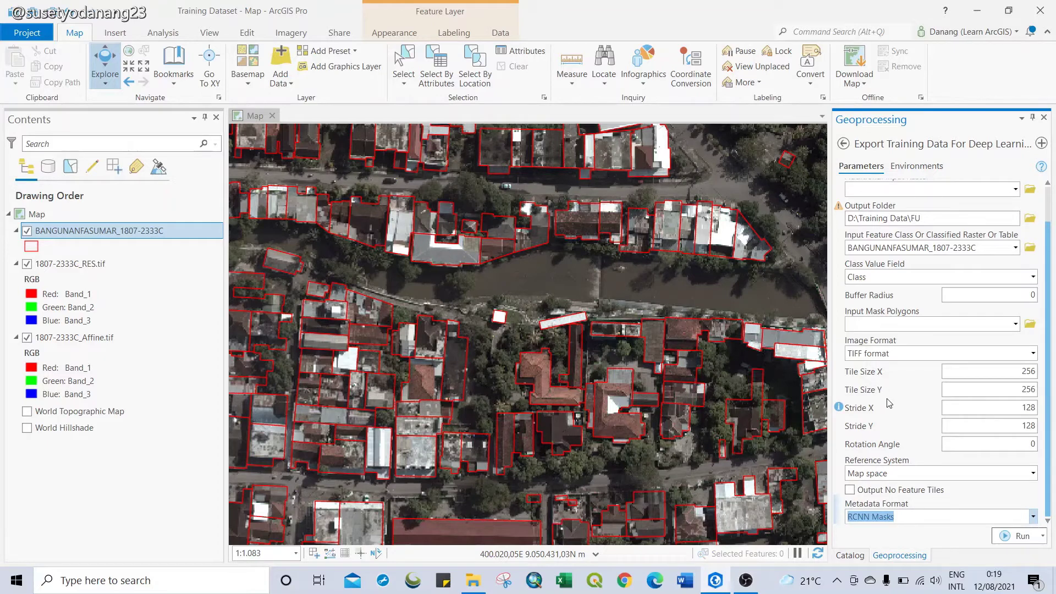
pyautogui.click(1021, 538)
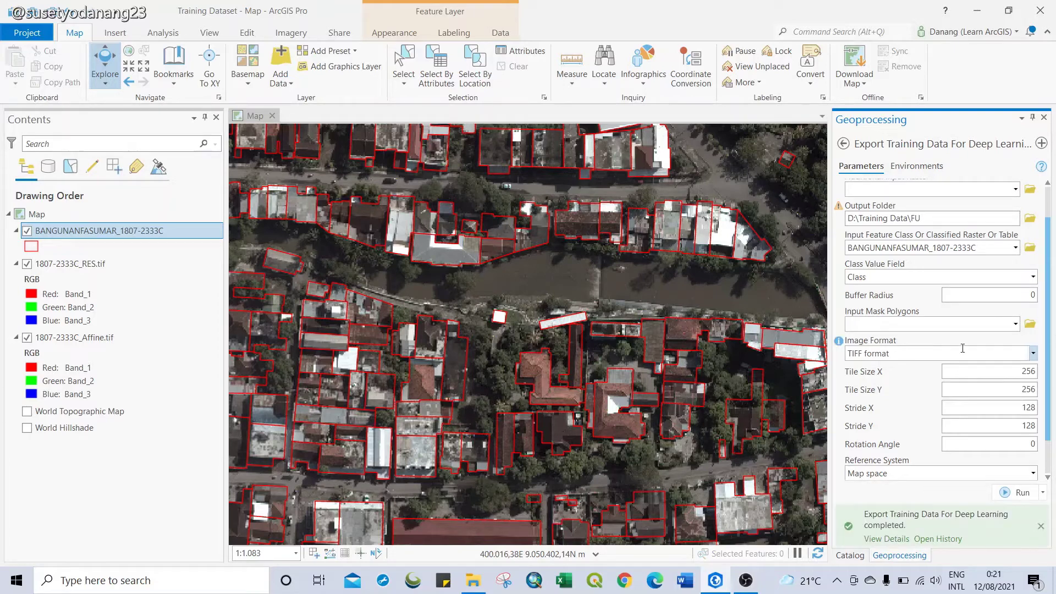
# Step: Switch to File Explorer and open the exported images folder at D:\Training Data\FU\images
pyautogui.click(469, 585)
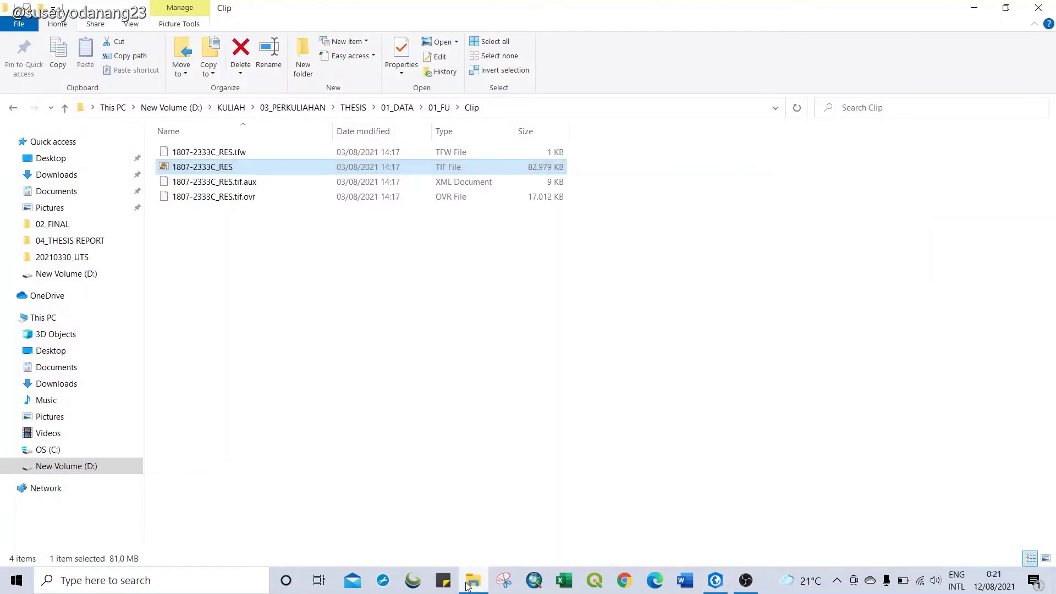
pyautogui.click(55, 466)
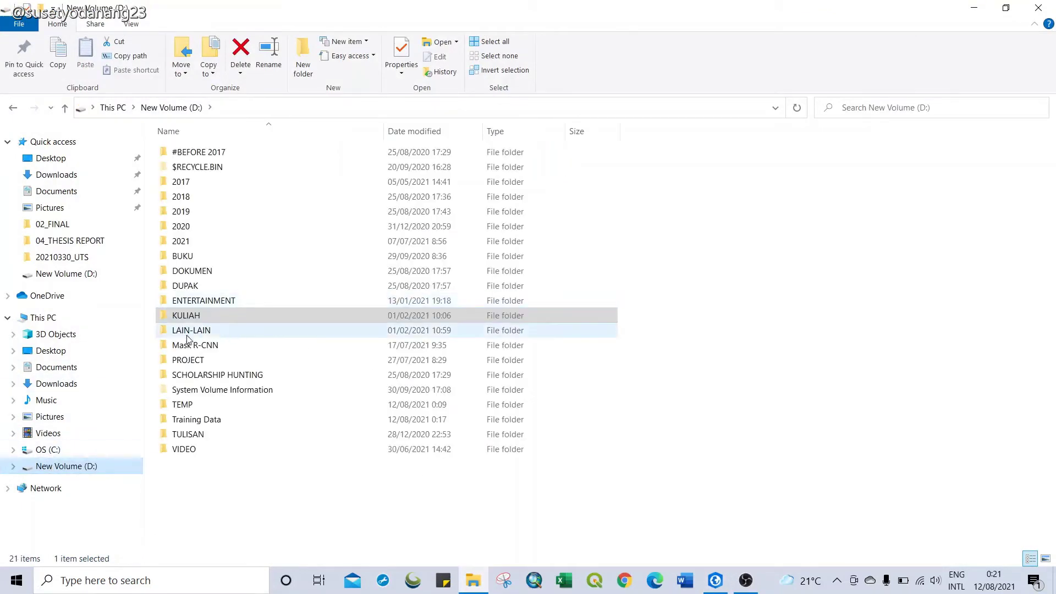
pyautogui.doubleClick(194, 420)
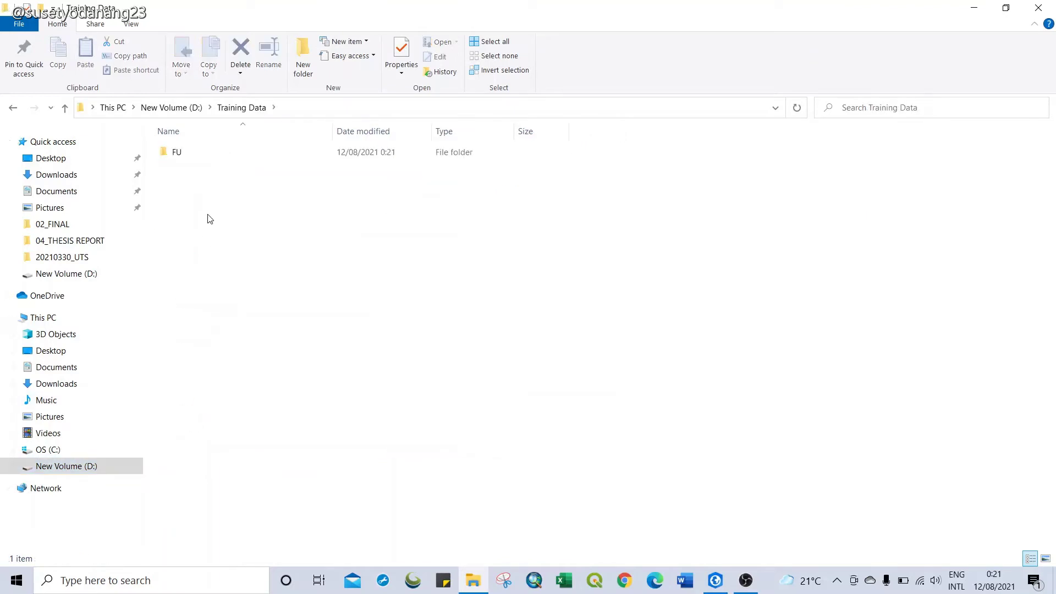
pyautogui.doubleClick(188, 152)
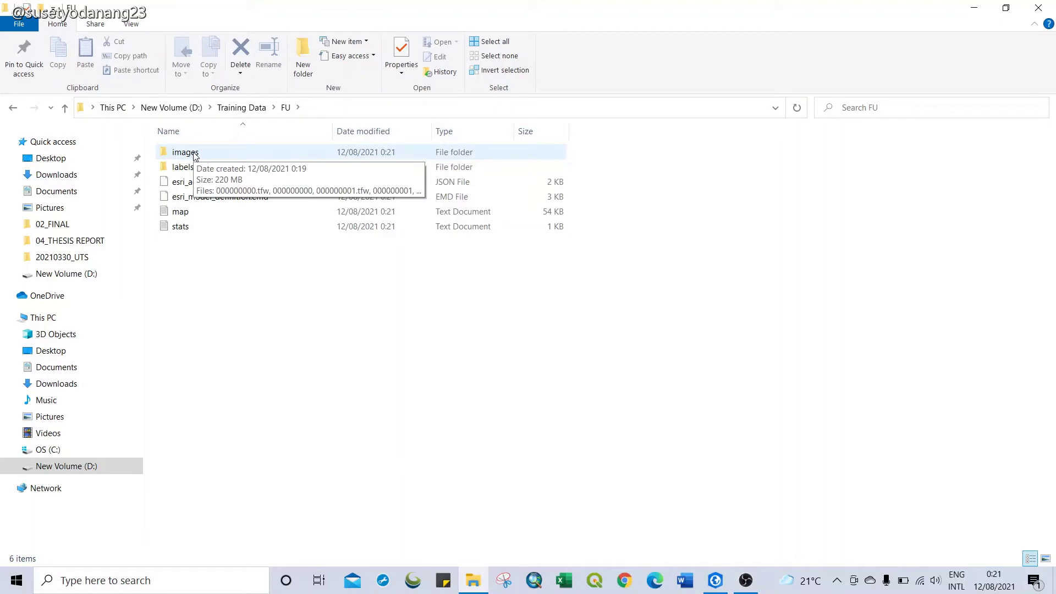
pyautogui.click(193, 156)
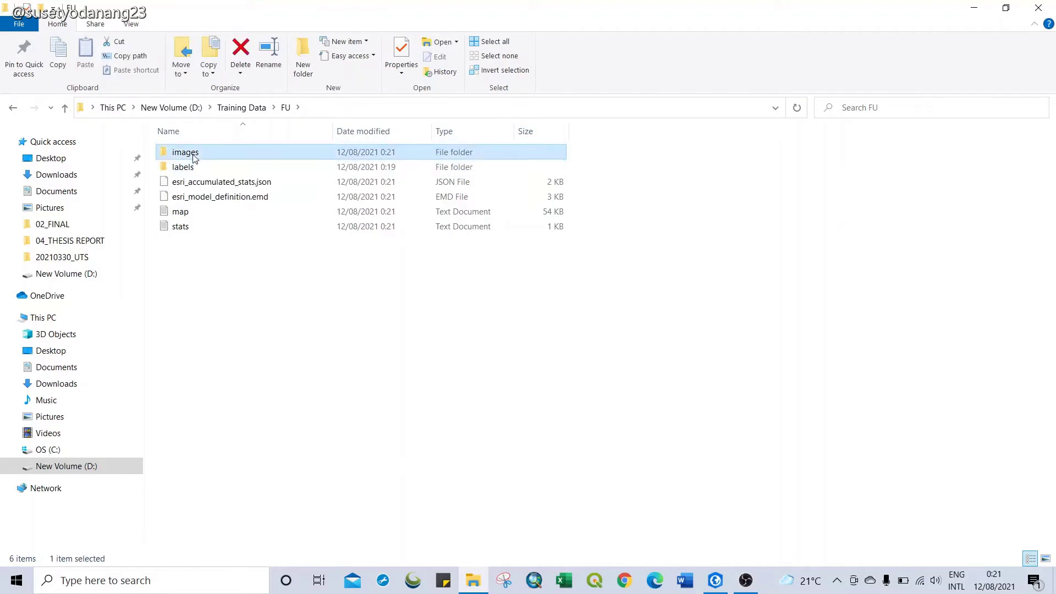
pyautogui.doubleClick(193, 156)
# Step: Show the exported image tiles as large icons, view tile 000000000 in the photo viewer, and close it
pyautogui.rightClick(684, 172)
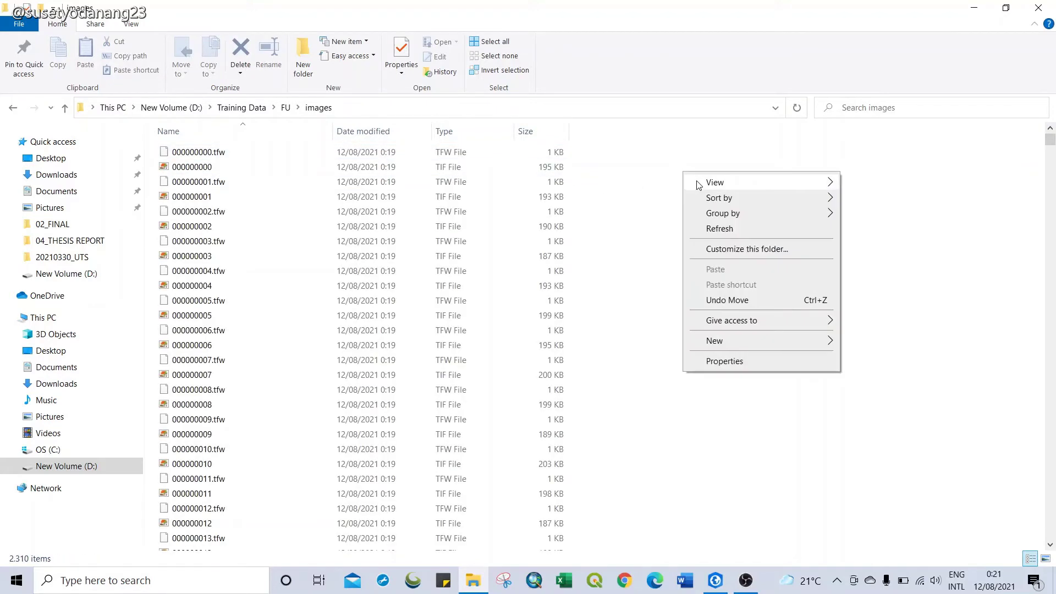
pyautogui.moveTo(697, 183)
pyautogui.click(880, 198)
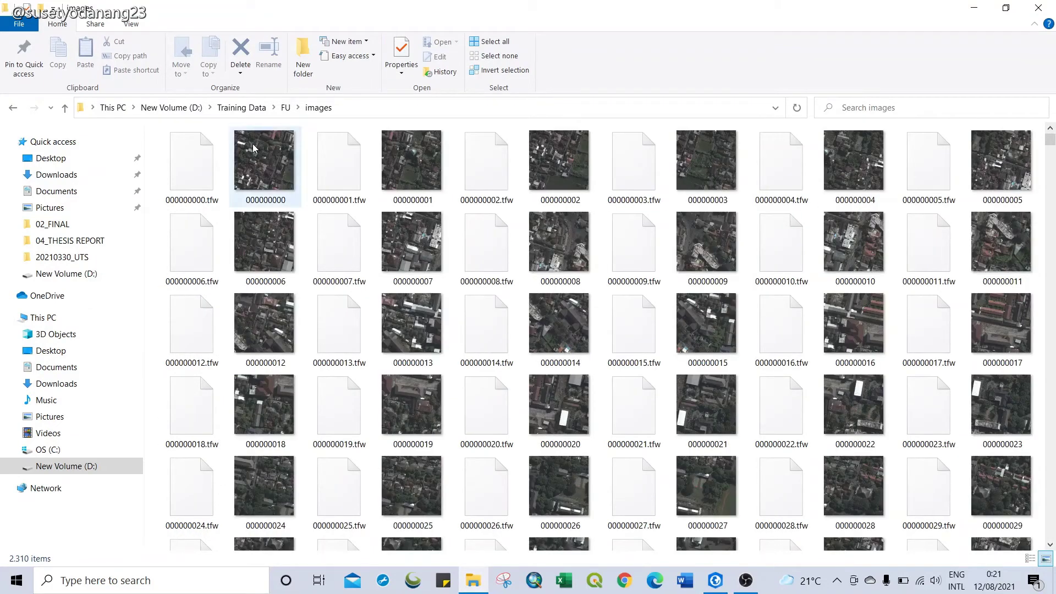
pyautogui.click(263, 183)
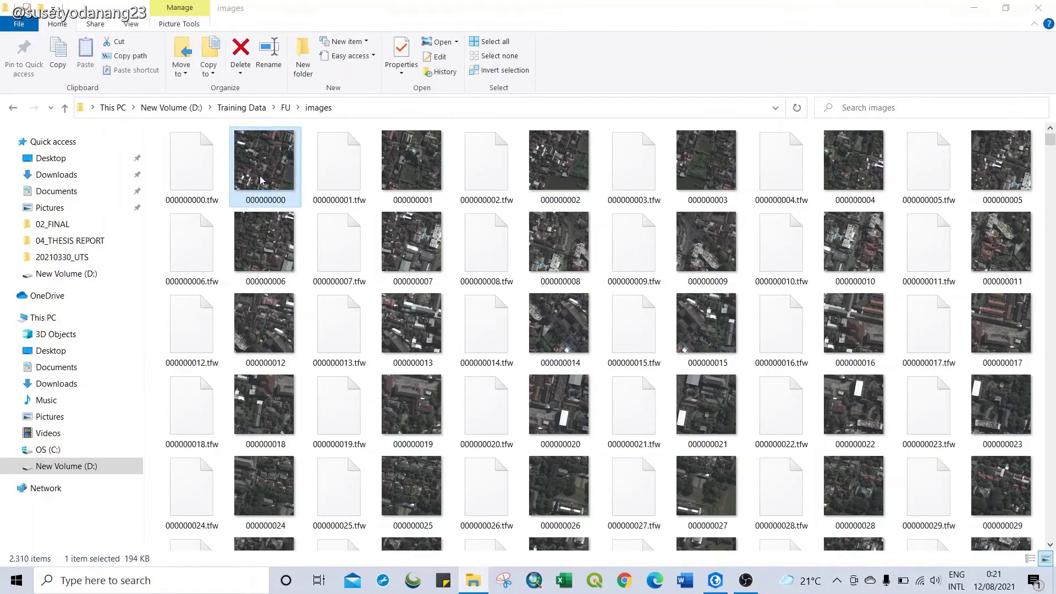
pyautogui.doubleClick(262, 181)
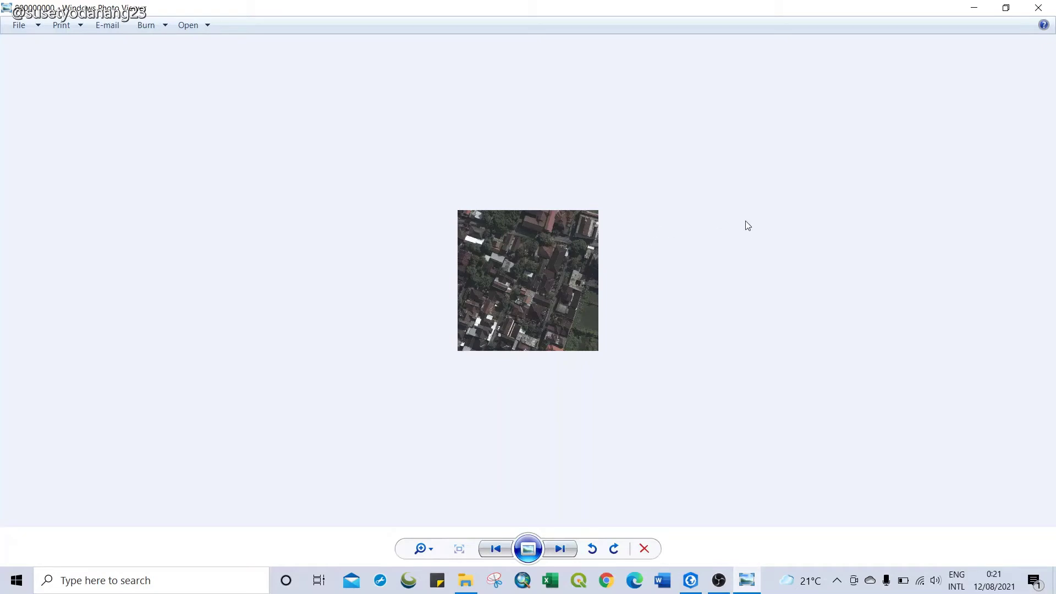
pyautogui.click(1035, 7)
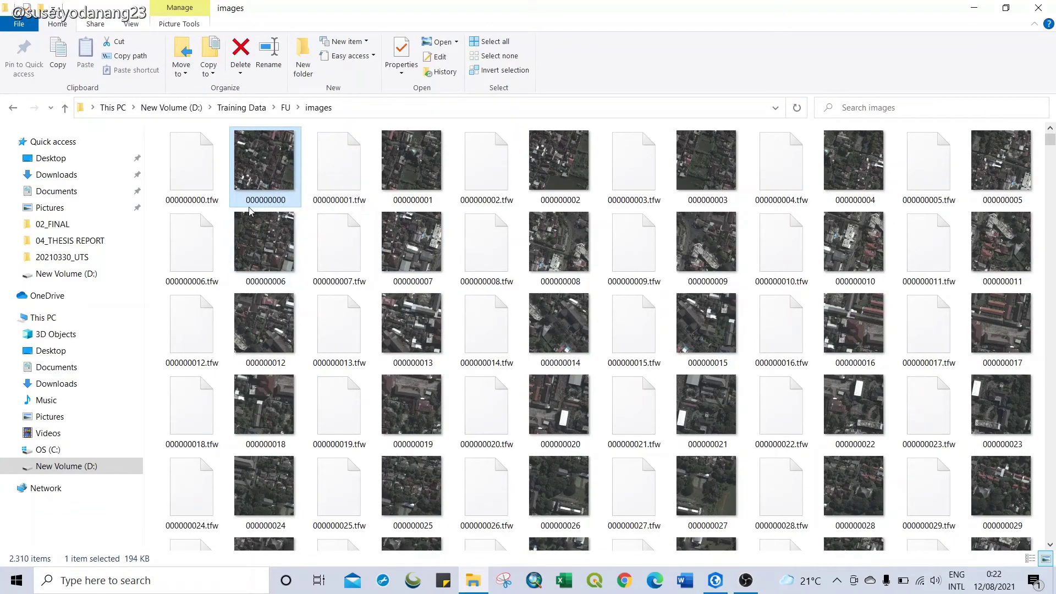
# Step: Open subfolder 1 of the FU labels folder and show its files as large icons
pyautogui.click(285, 107)
pyautogui.doubleClick(180, 168)
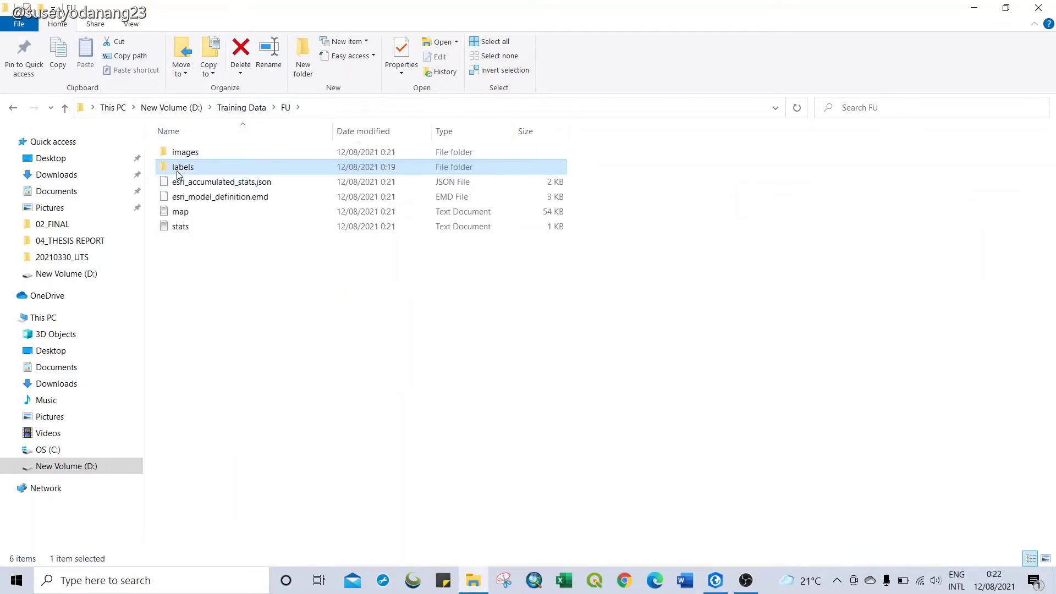
pyautogui.doubleClick(175, 153)
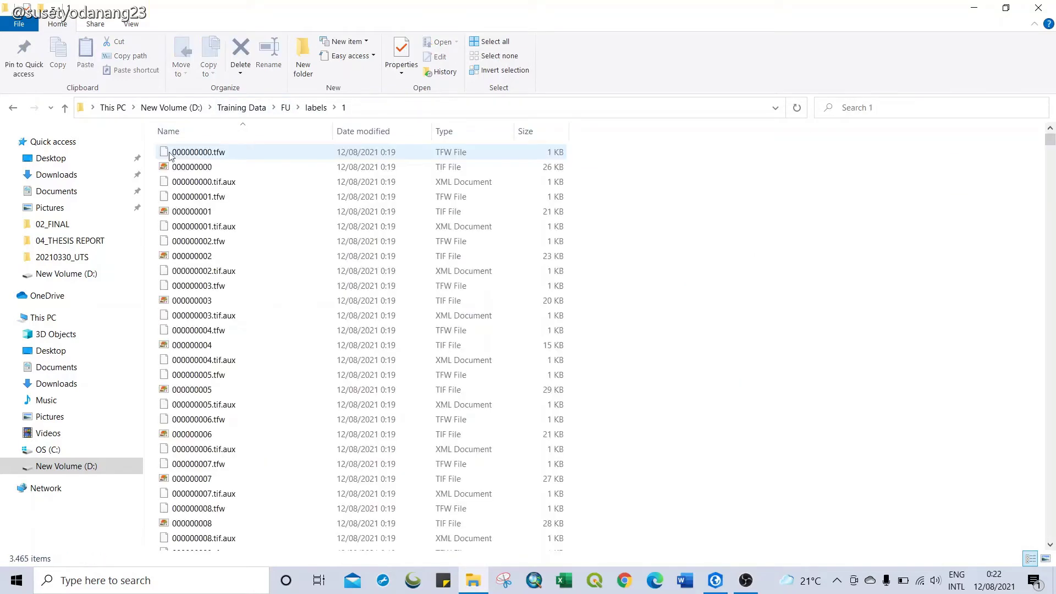
pyautogui.rightClick(680, 197)
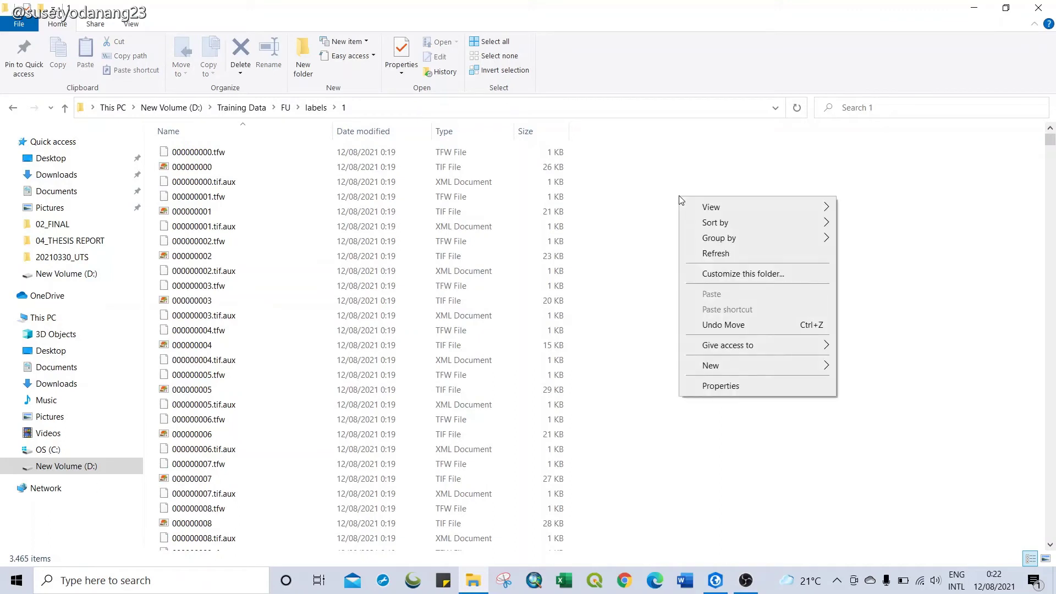
pyautogui.moveTo(822, 209)
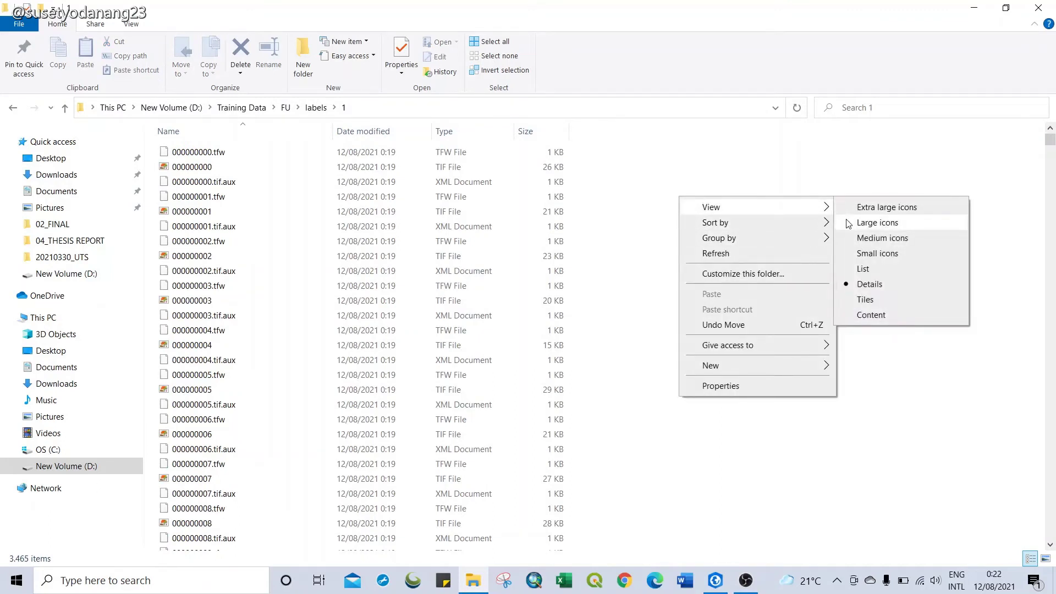
pyautogui.click(848, 223)
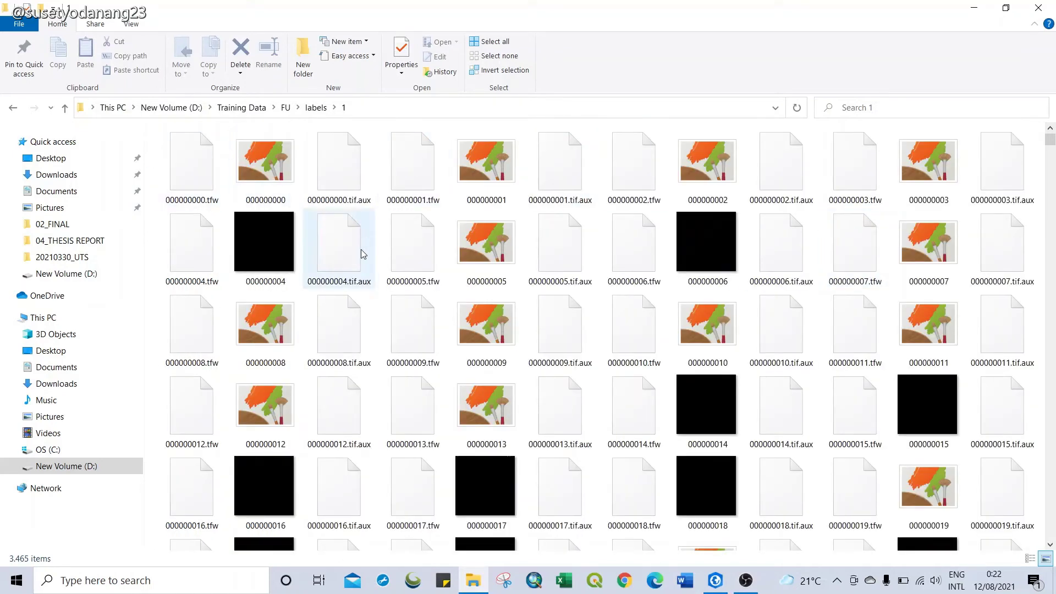
# Step: Launch Global Mapper and load the label tile 000000000.tif from the labels\1 folder into it
pyautogui.click(270, 177)
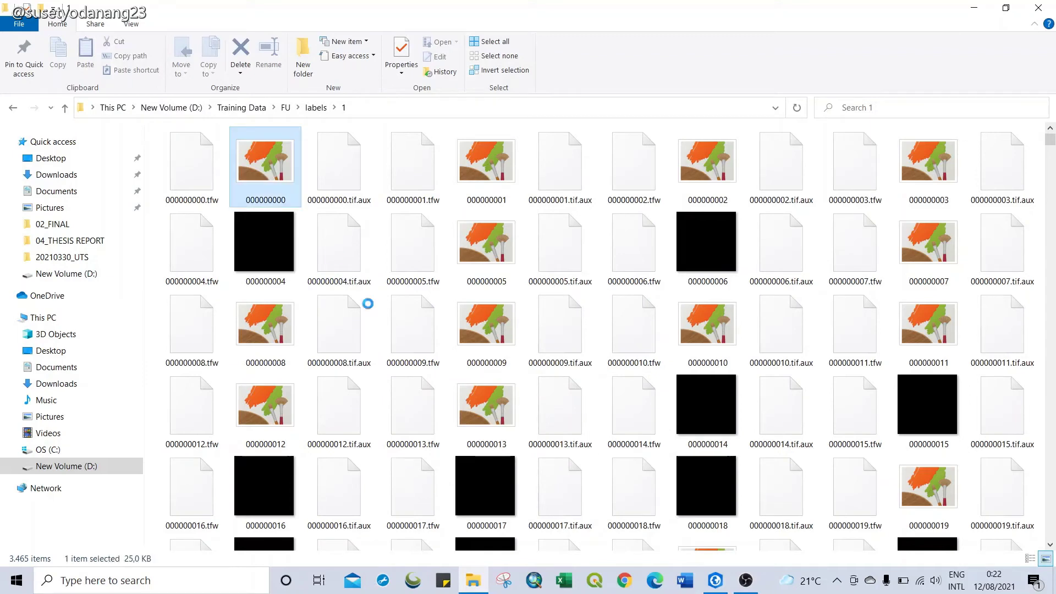
pyautogui.click(413, 583)
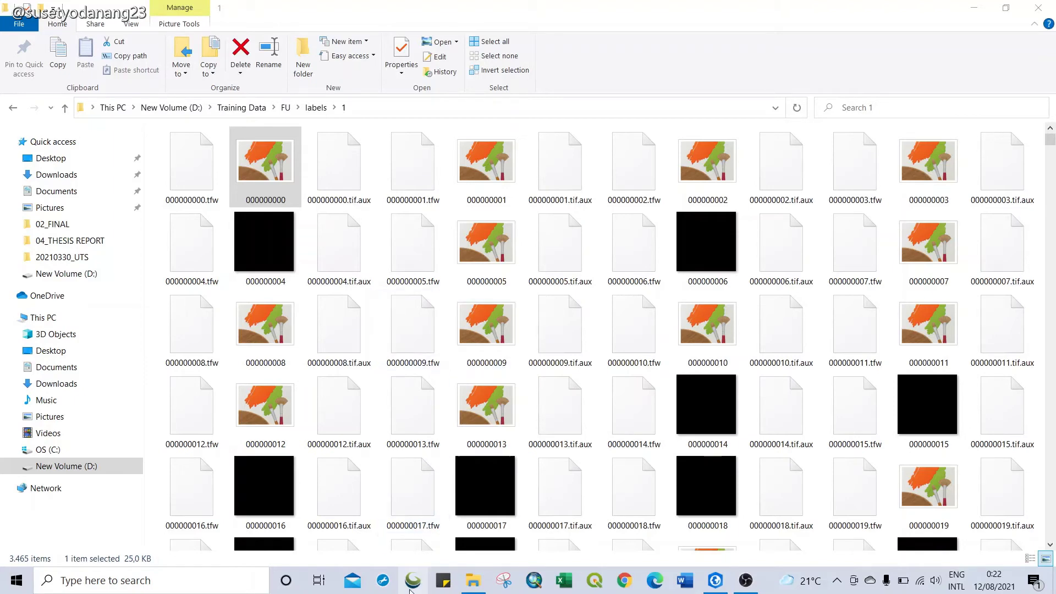
pyautogui.click(413, 582)
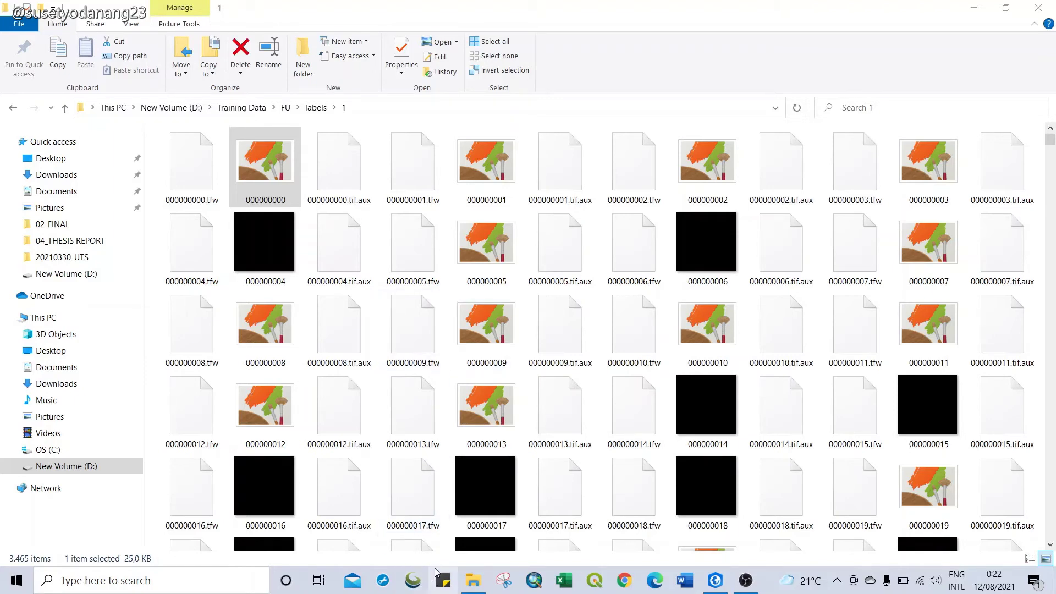
pyautogui.click(473, 580)
pyautogui.moveTo(278, 170)
pyautogui.mouseDown()
pyautogui.moveTo(510, 439)
pyautogui.moveTo(414, 583)
pyautogui.moveTo(441, 379)
pyautogui.mouseUp()
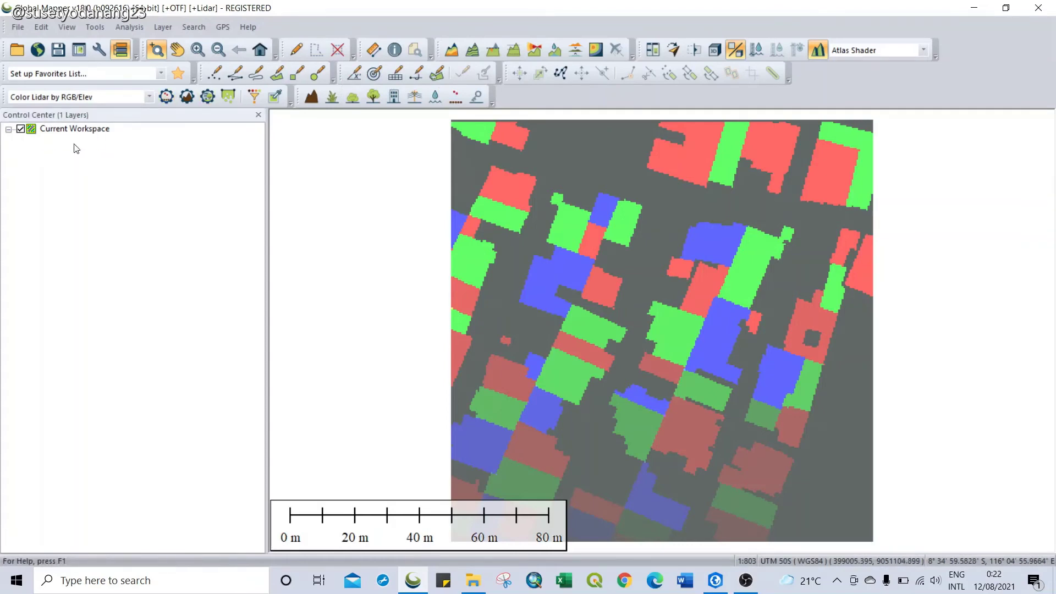
# Step: Examine the metadata of the 000000000.tif layer, including its columns, rows, bands and pixel size, and close the metadata
pyautogui.rightClick(73, 143)
pyautogui.click(105, 173)
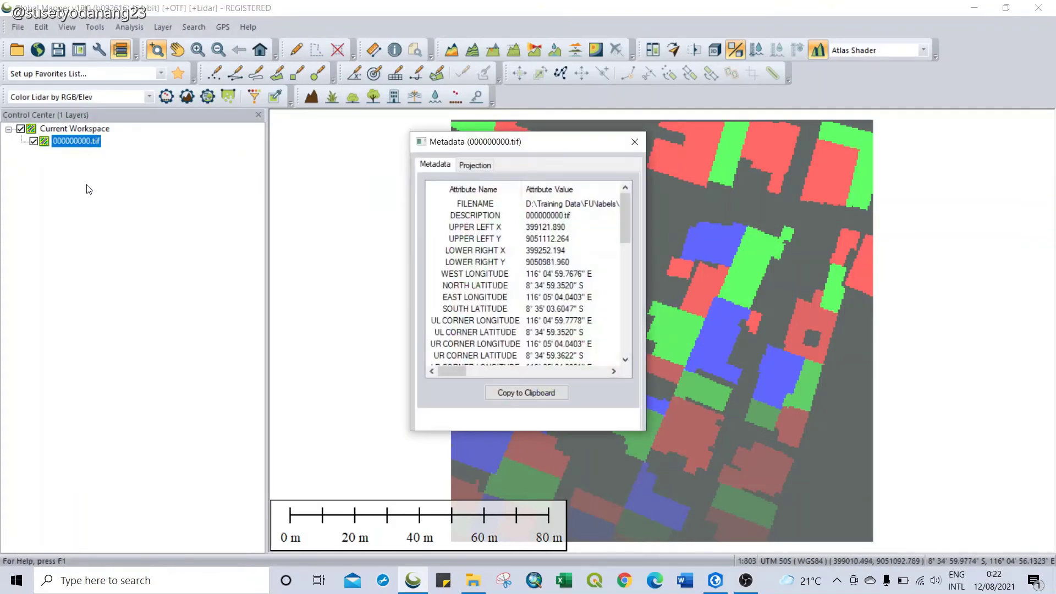
pyautogui.scroll(-6, 521, 294)
pyautogui.scroll(-3, 521, 294)
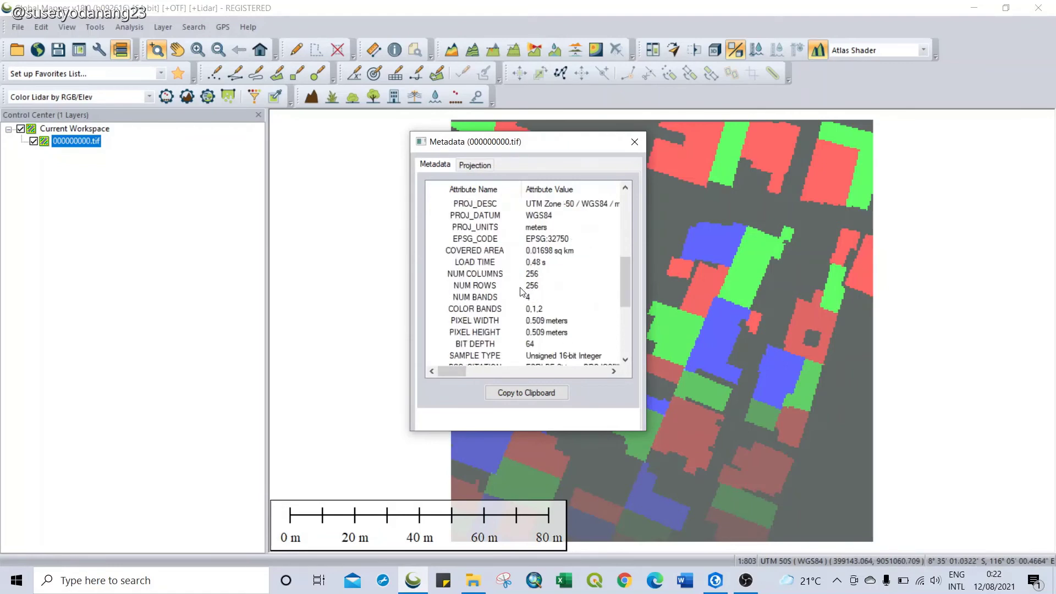
pyautogui.scroll(-3, 521, 292)
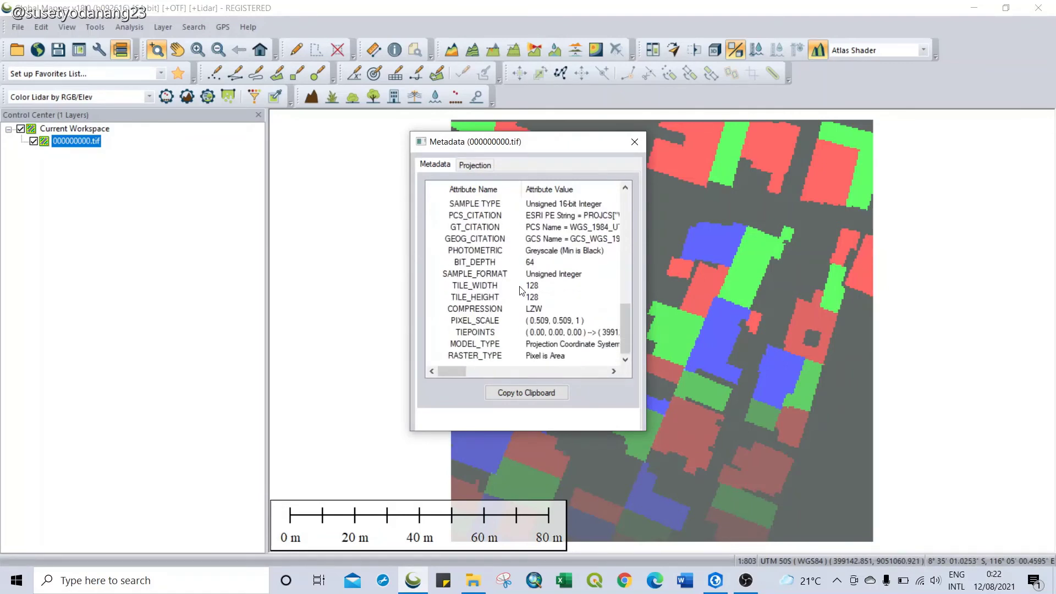
pyautogui.scroll(2, 551, 303)
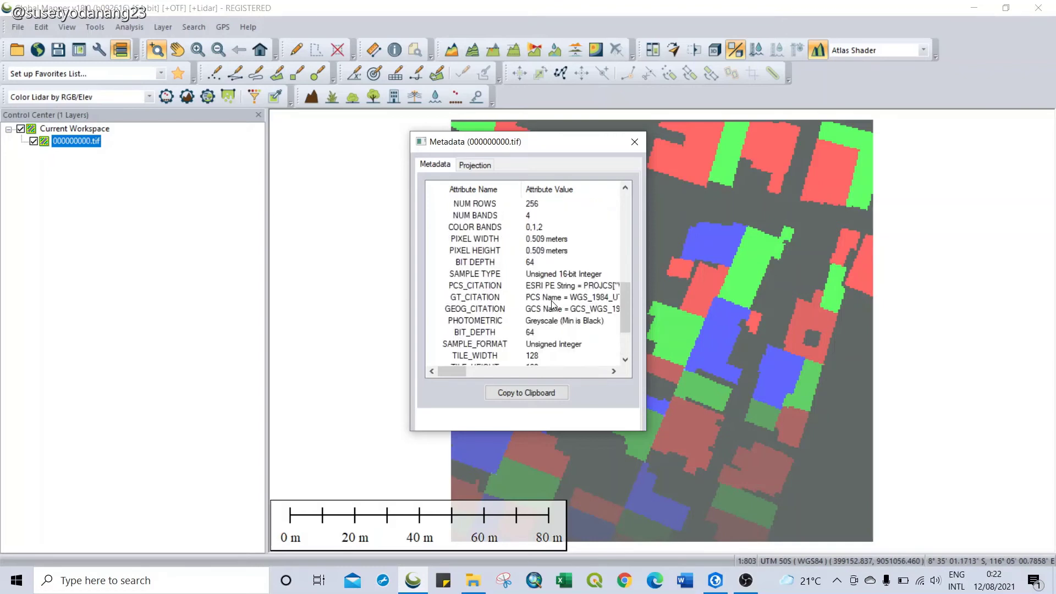
pyautogui.scroll(1, 551, 303)
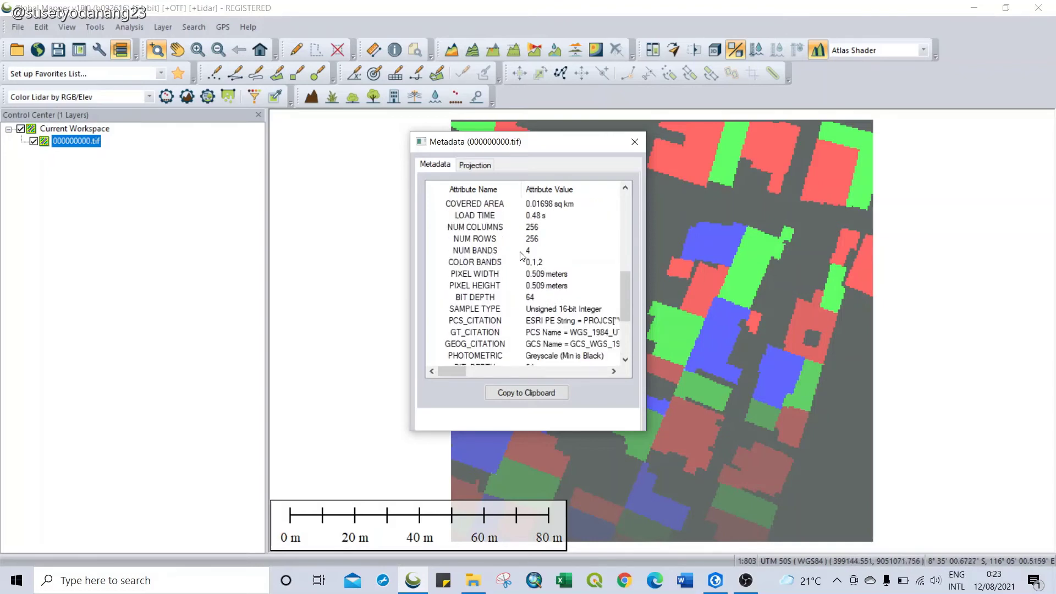
pyautogui.click(636, 140)
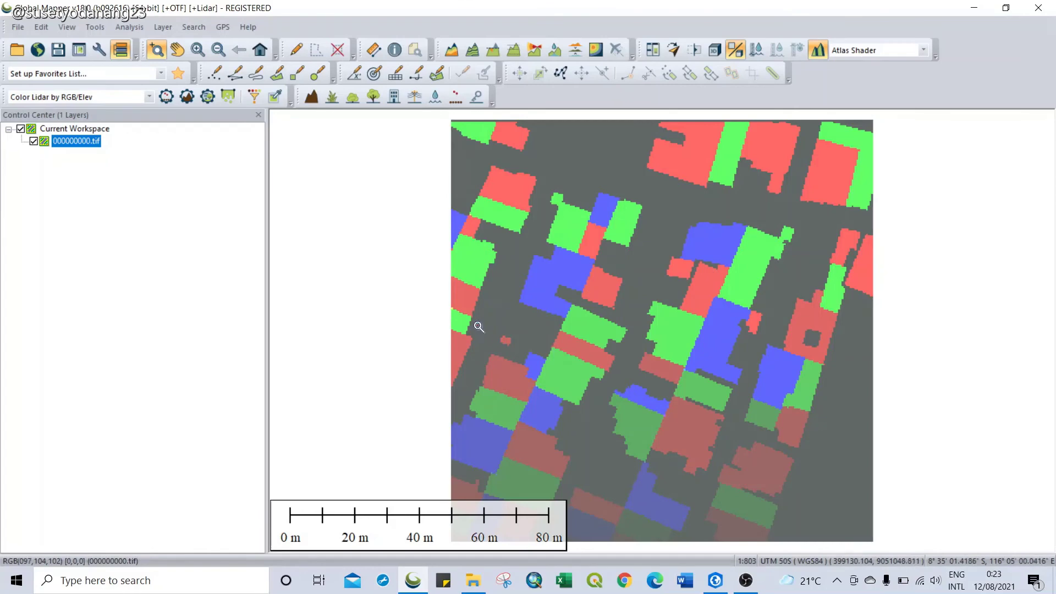
# Step: Return to the labels folder in File Explorer and switch back to ArcGIS Pro
pyautogui.click(475, 587)
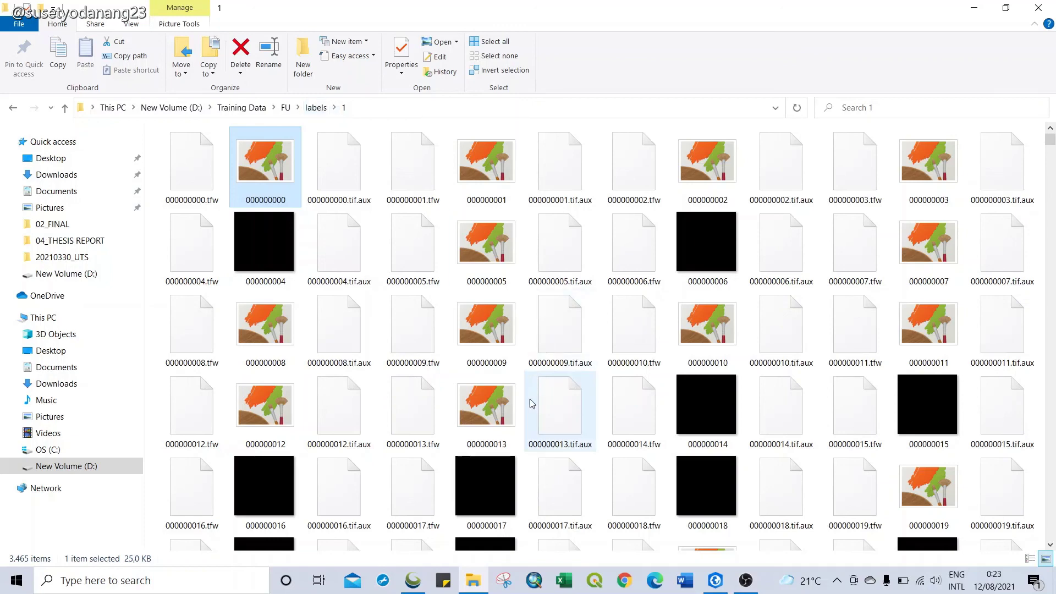
pyautogui.click(718, 588)
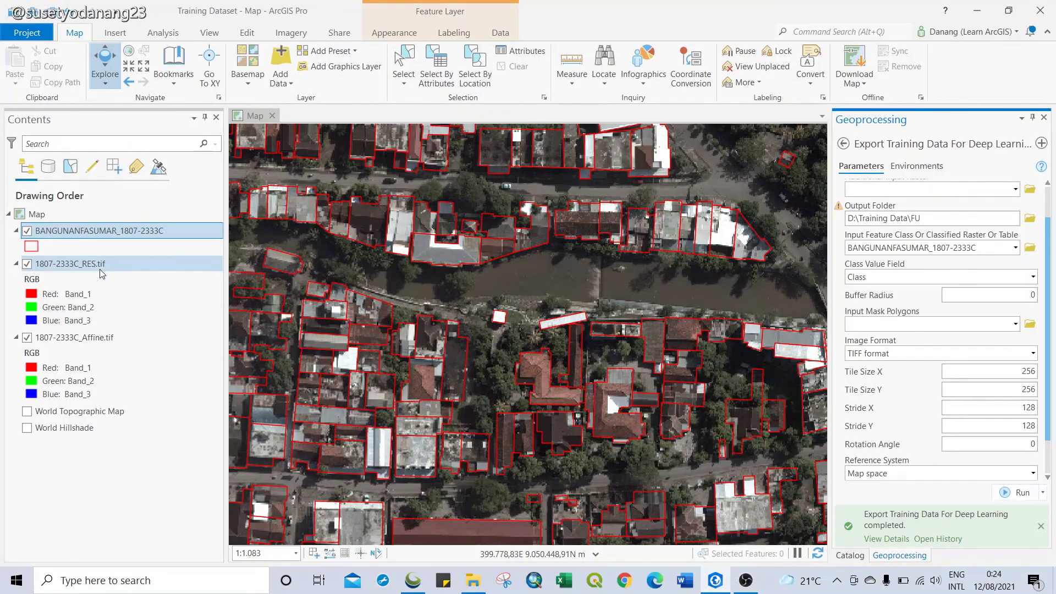